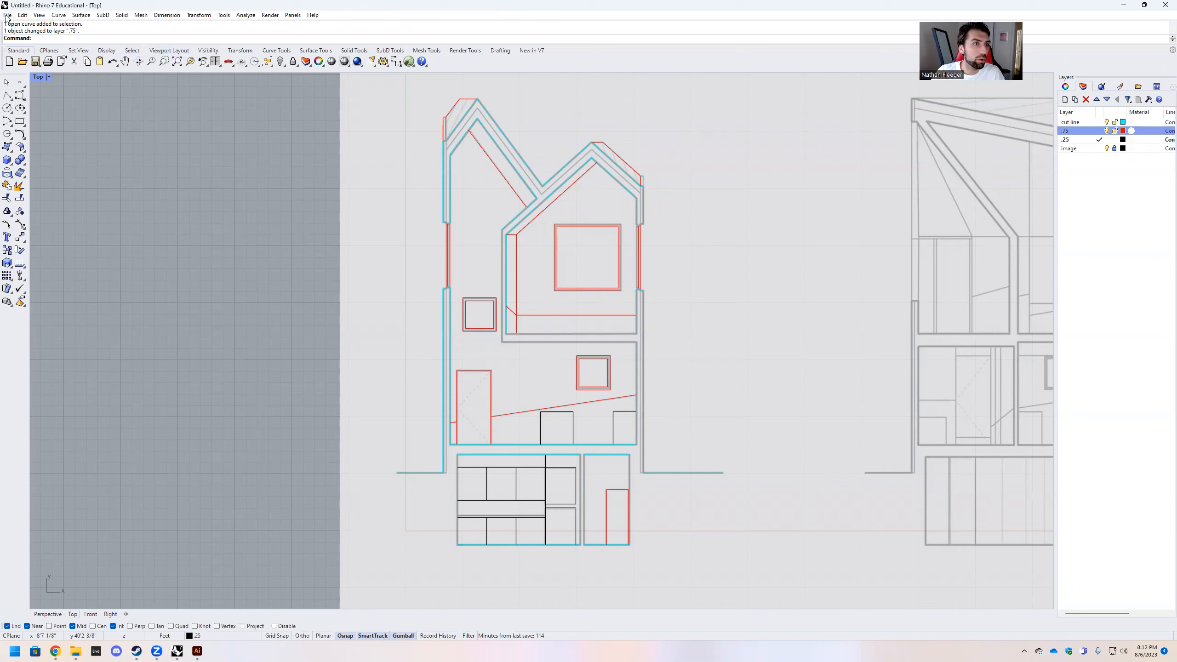
Step: Select all the traced linework of the first section drawing and start exporting only the selected curves
{"action": "scroll", "coordinate": [227, 194], "scroll_direction": "down", "scroll_amount": 4}
{"action": "left_click_drag", "start_coordinate": [247, 100], "coordinate": [615, 493]}
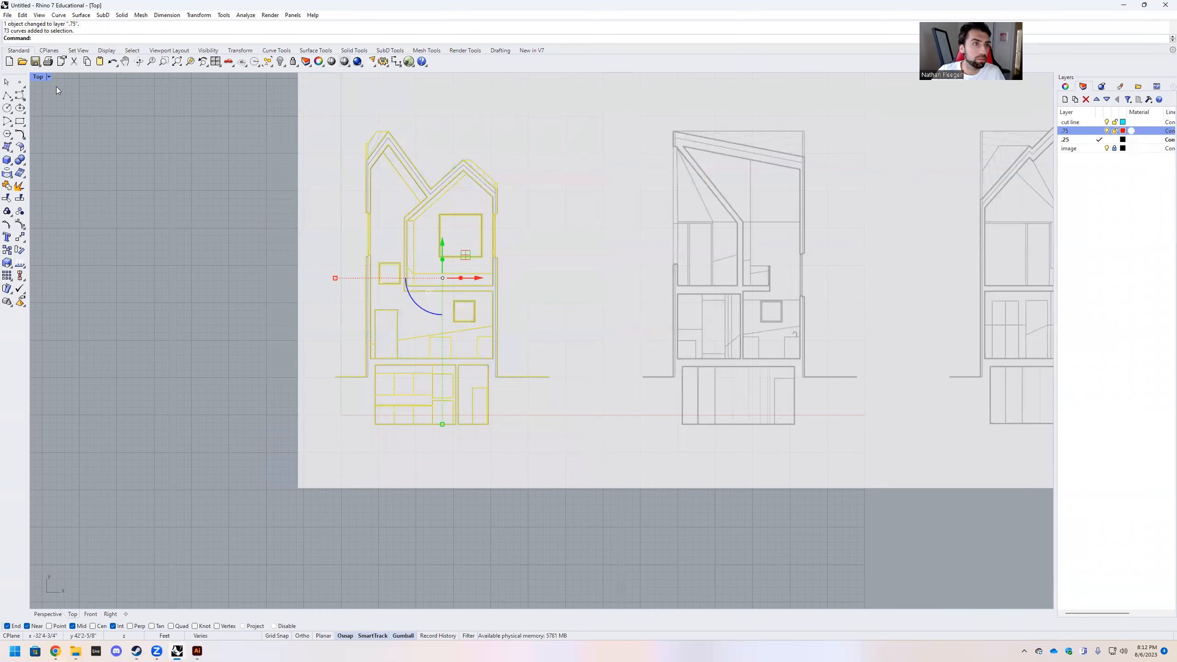
{"action": "left_click", "coordinate": [7, 15]}
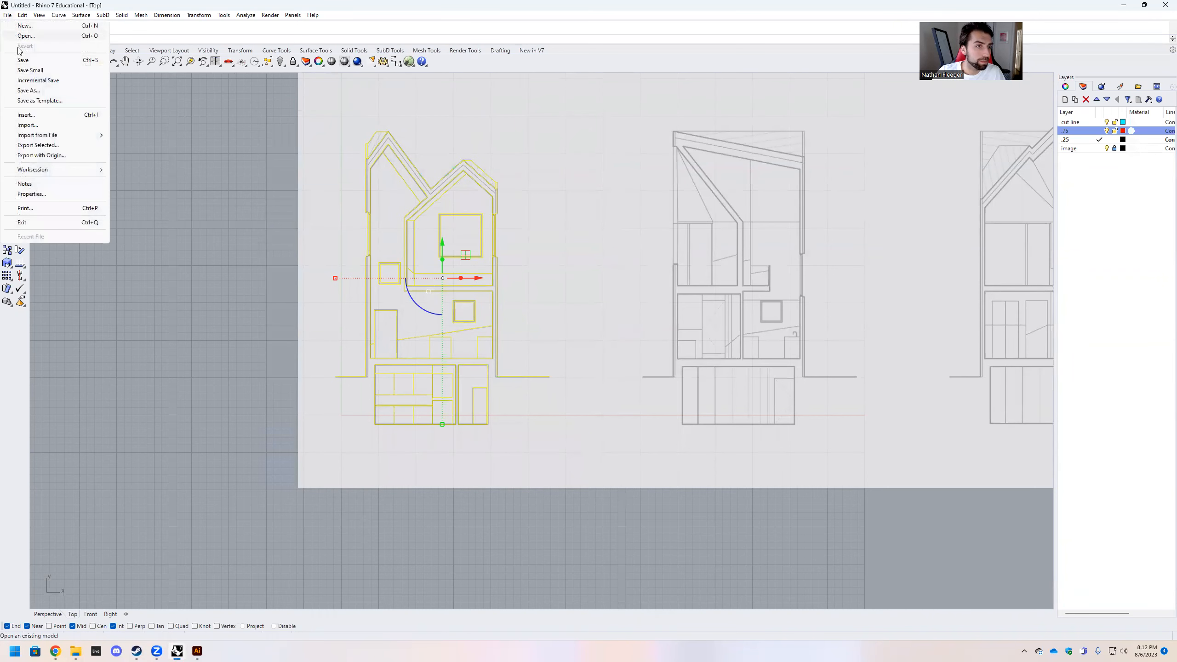
{"action": "left_click", "coordinate": [55, 146]}
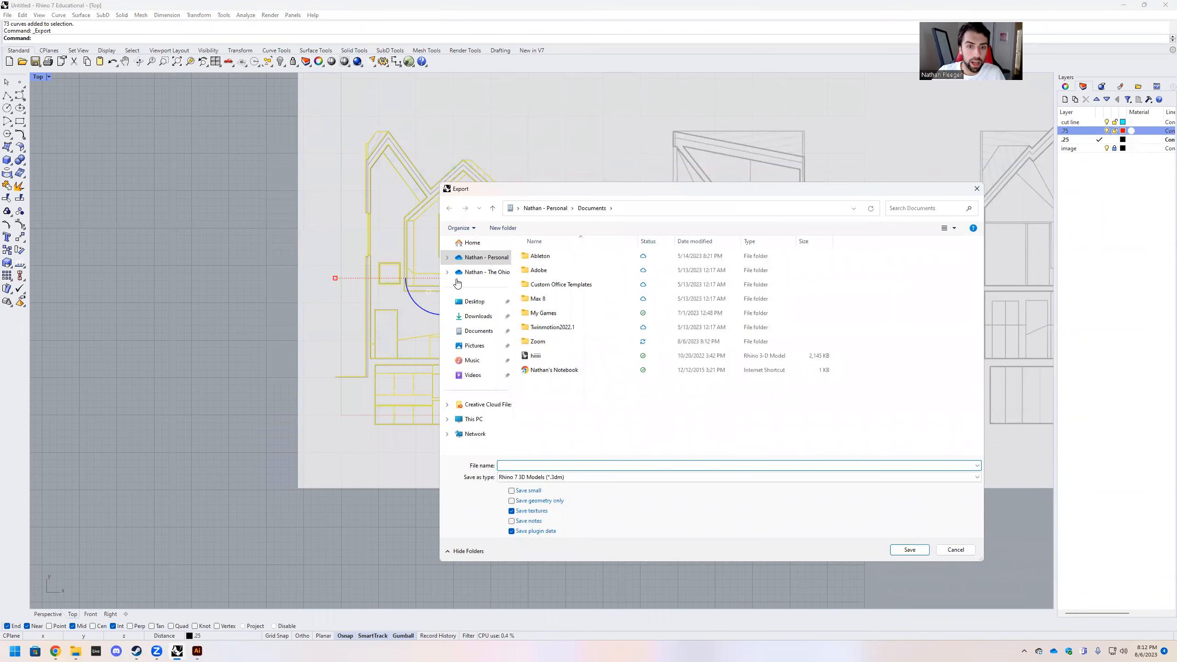
Step: Create a folder named "illustrator export" inside the Ohio State University TEACHING VIDEOS folder and open it as the export location
{"action": "left_click", "coordinate": [477, 276]}
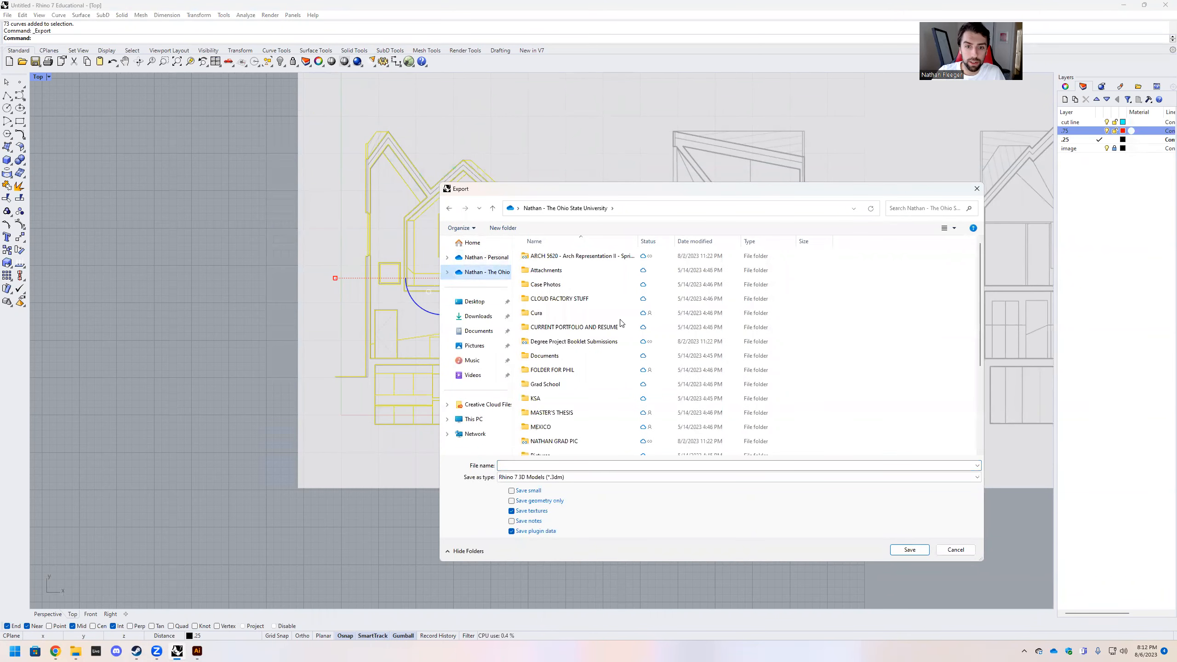
{"action": "scroll", "coordinate": [622, 324], "scroll_direction": "down", "scroll_amount": 5}
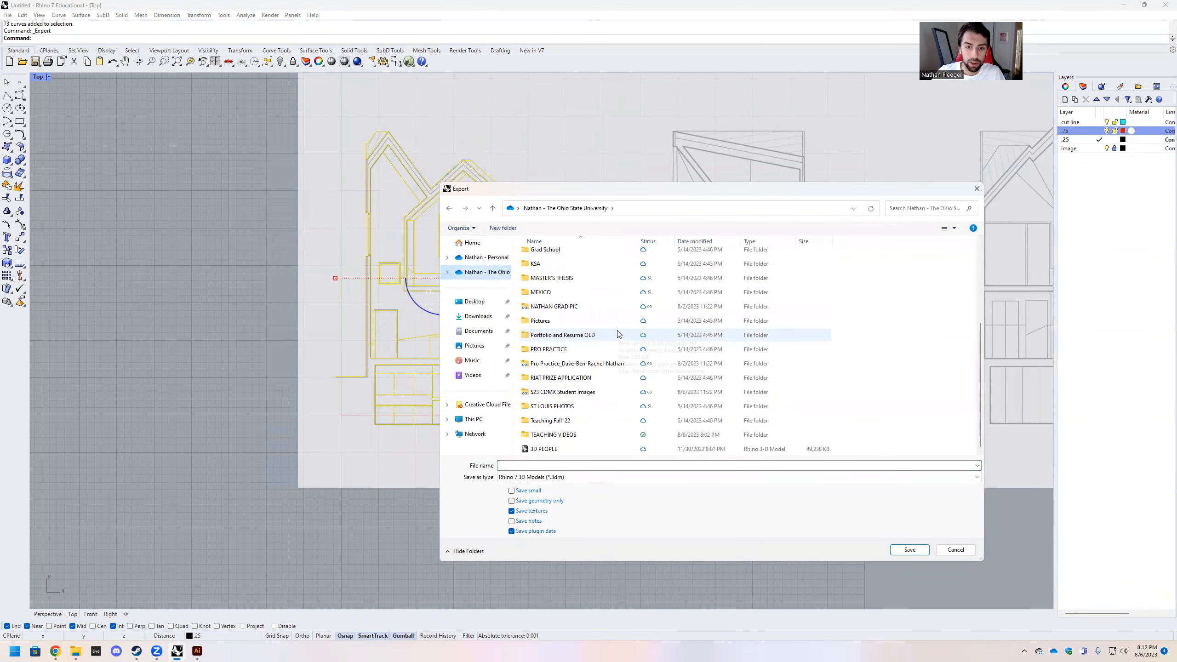
{"action": "double_click", "coordinate": [568, 435]}
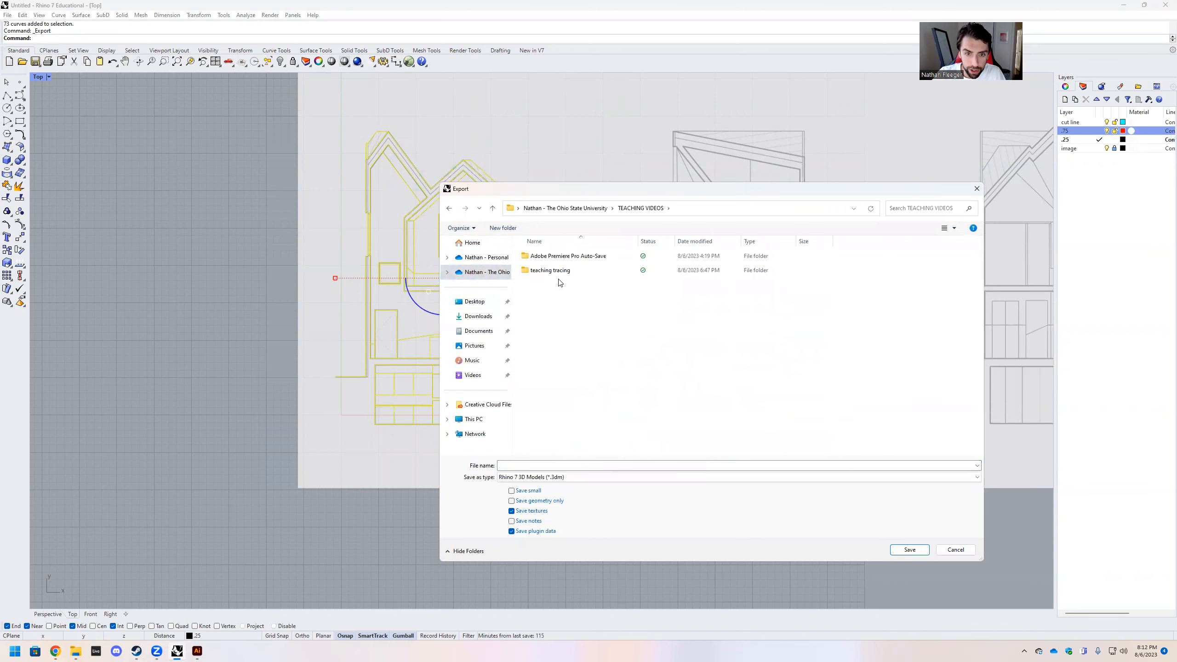
{"action": "right_click", "coordinate": [551, 301]}
{"action": "mouse_move", "coordinate": [598, 435]}
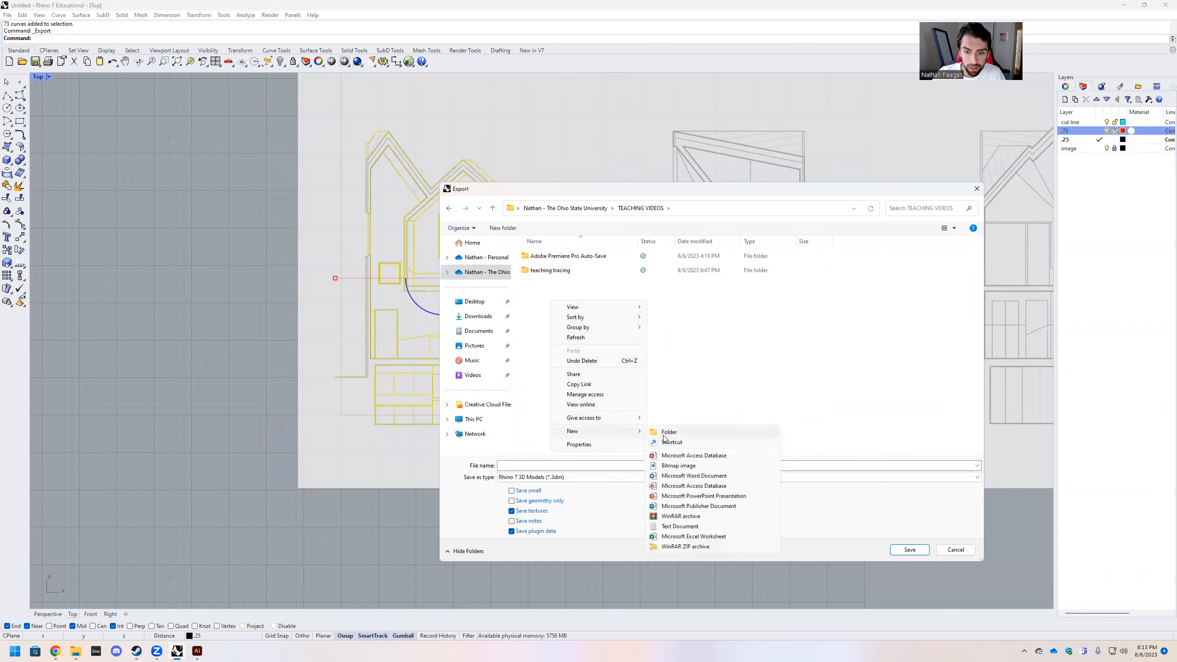
{"action": "left_click", "coordinate": [666, 437]}
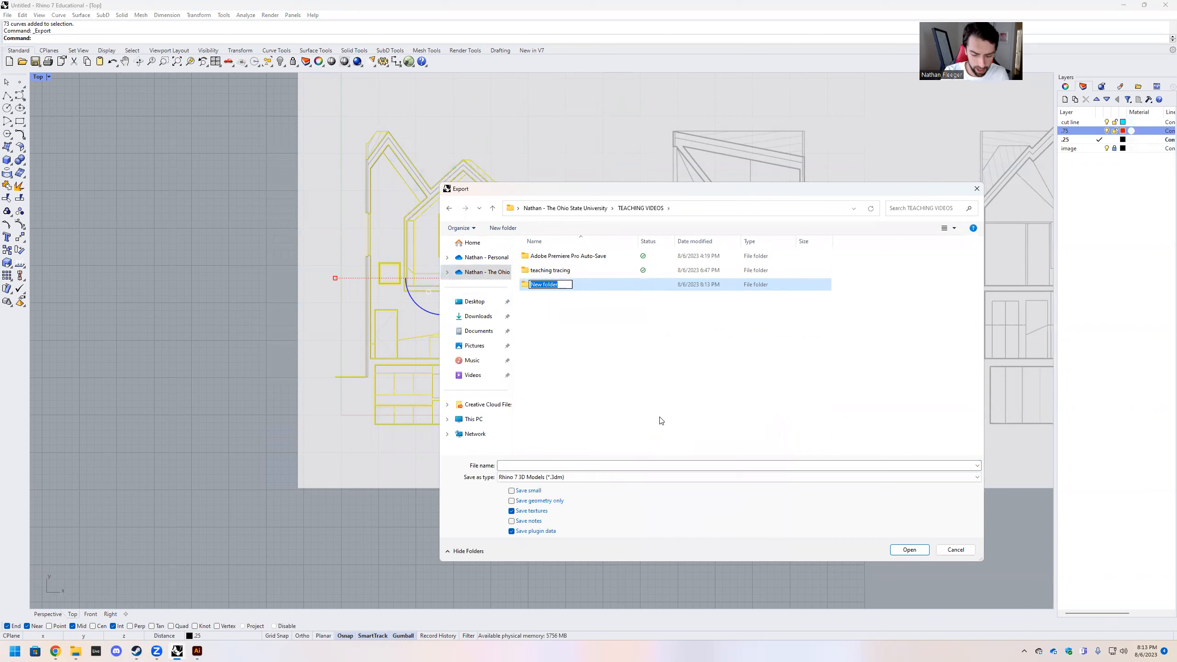
{"action": "type", "text": "ill"}
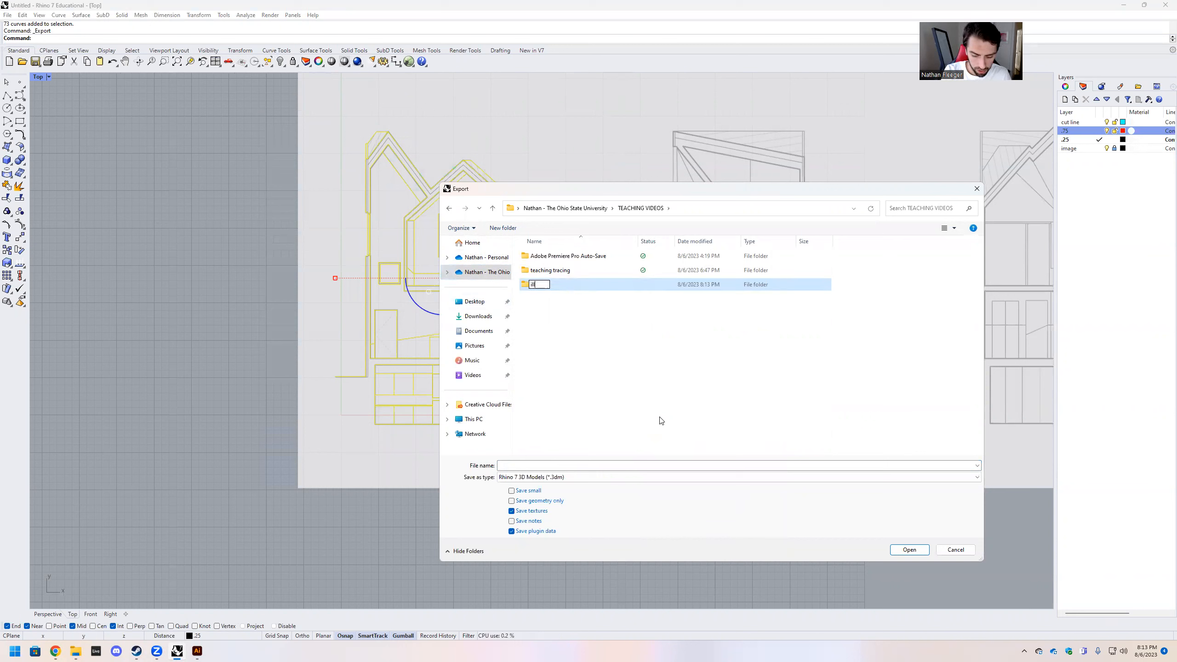
{"action": "type", "text": "ustrator"}
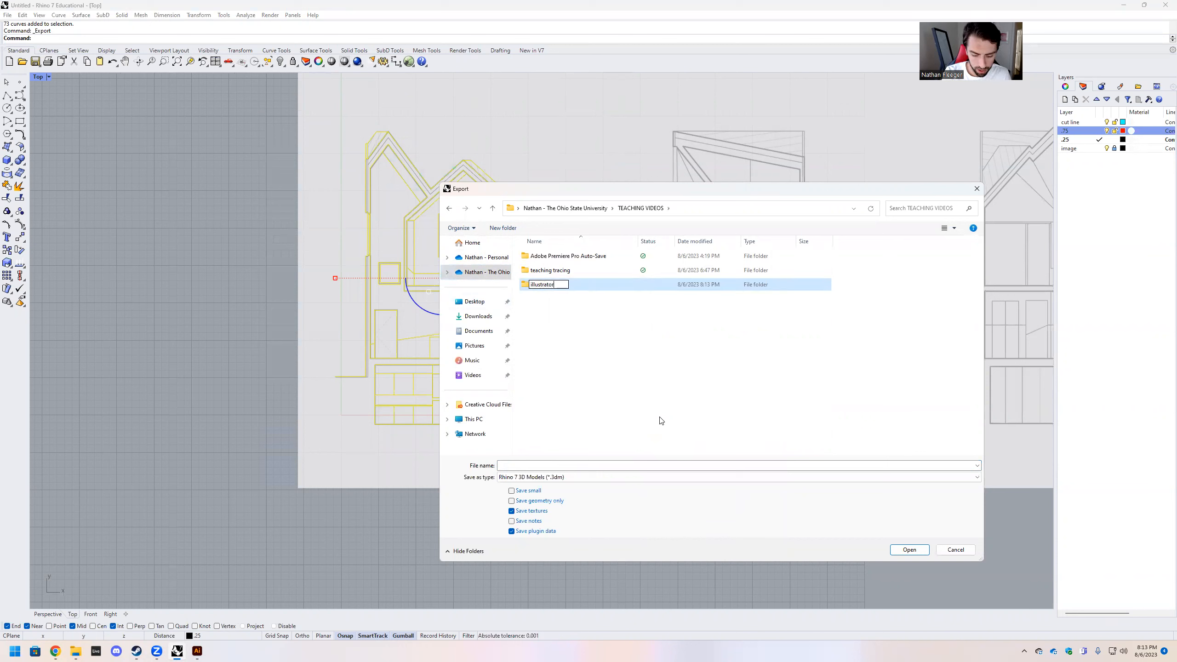
{"action": "type", "text": " export"}
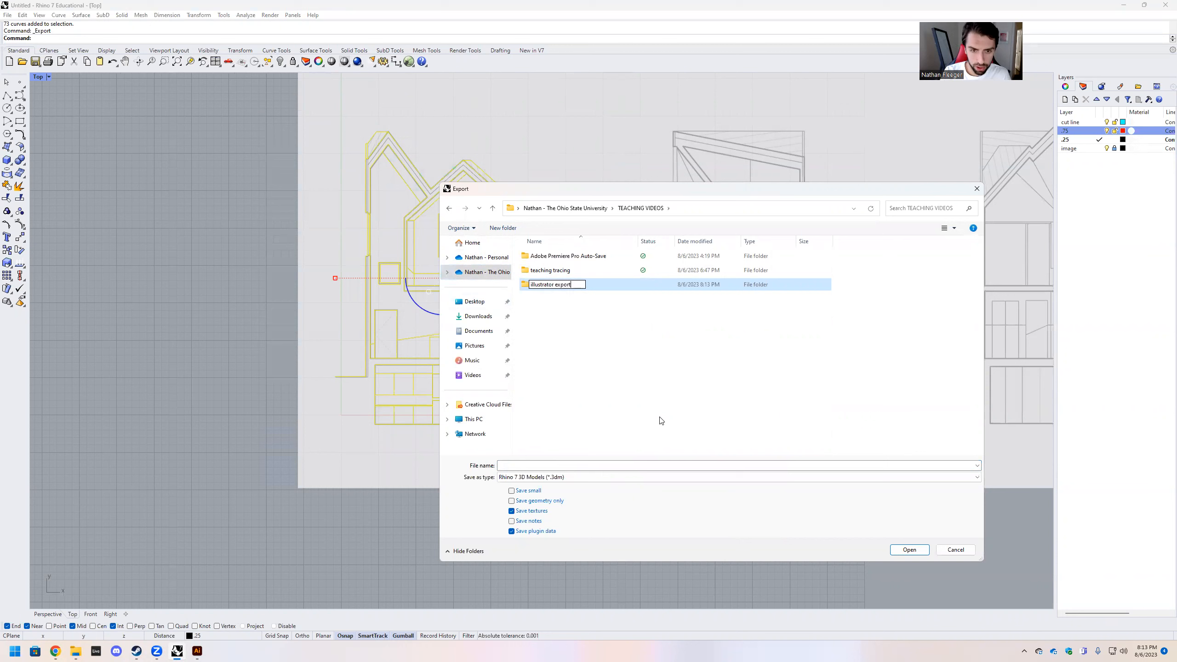
{"action": "key", "text": "Return"}
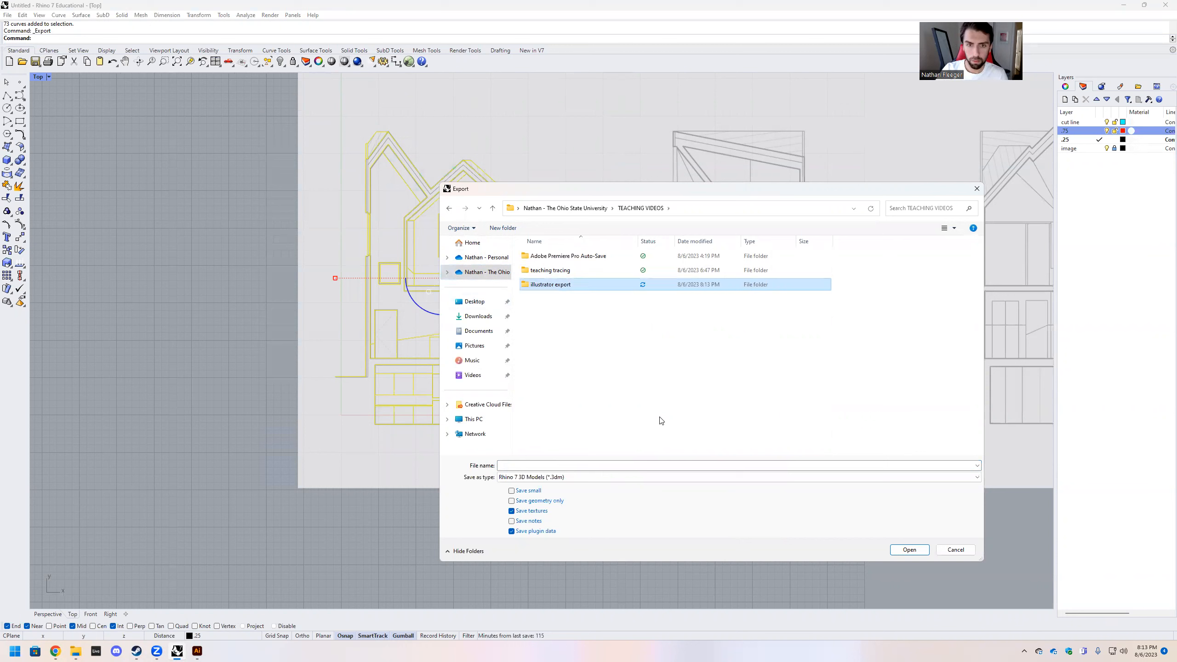
{"action": "double_click", "coordinate": [548, 287]}
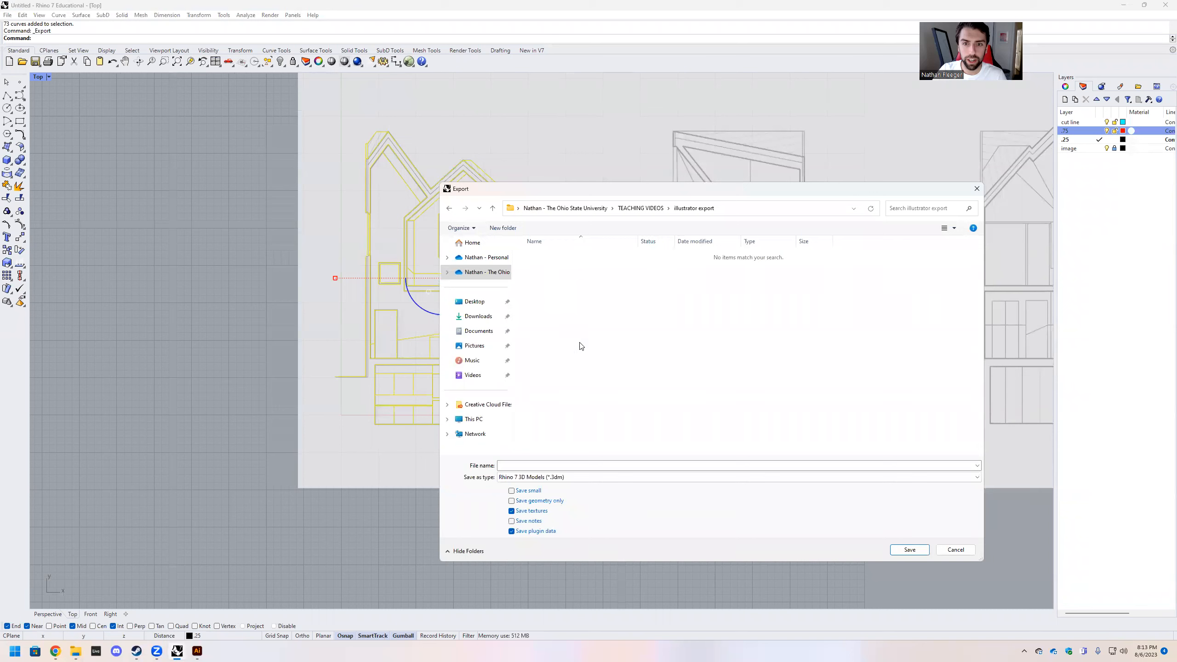
Step: Name the export file "illustrator", choose the Adobe Illustrator (*.ai) file type and save it
{"action": "left_click", "coordinate": [548, 463]}
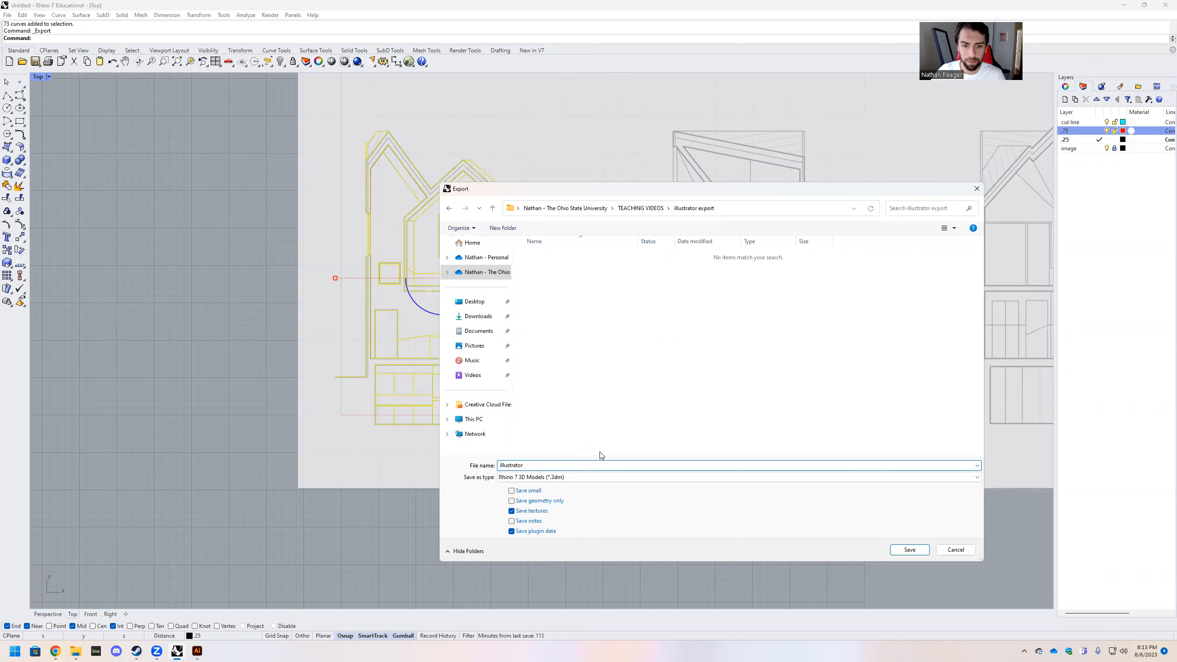
{"action": "left_click", "coordinate": [686, 476]}
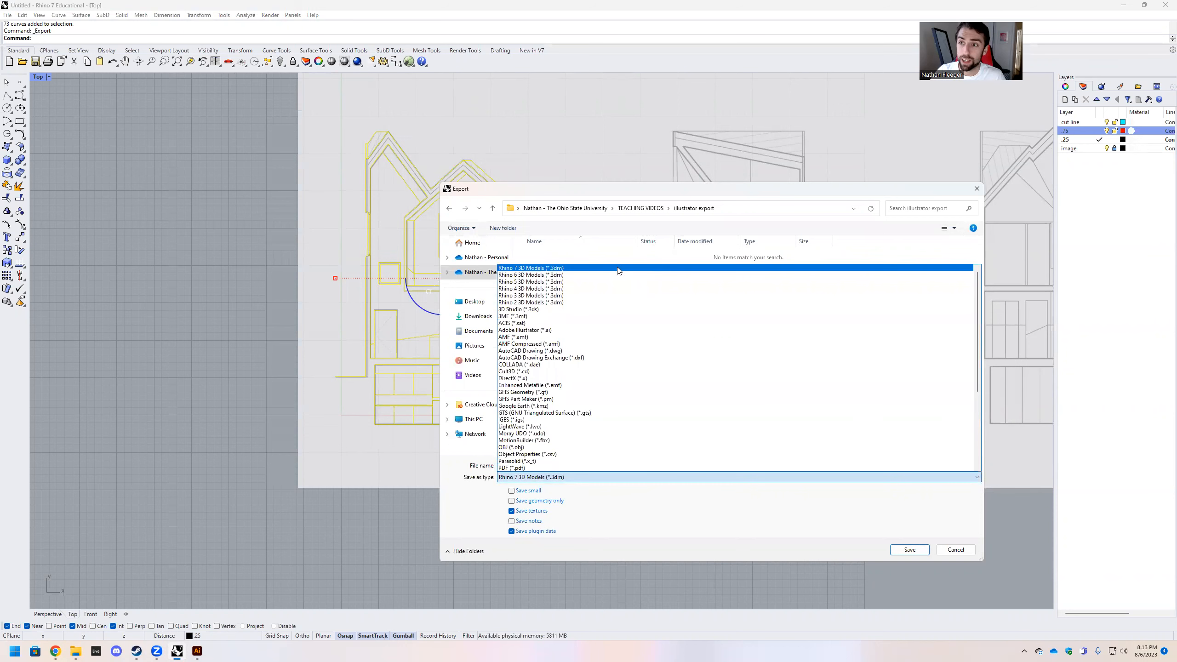
{"action": "left_click", "coordinate": [543, 330]}
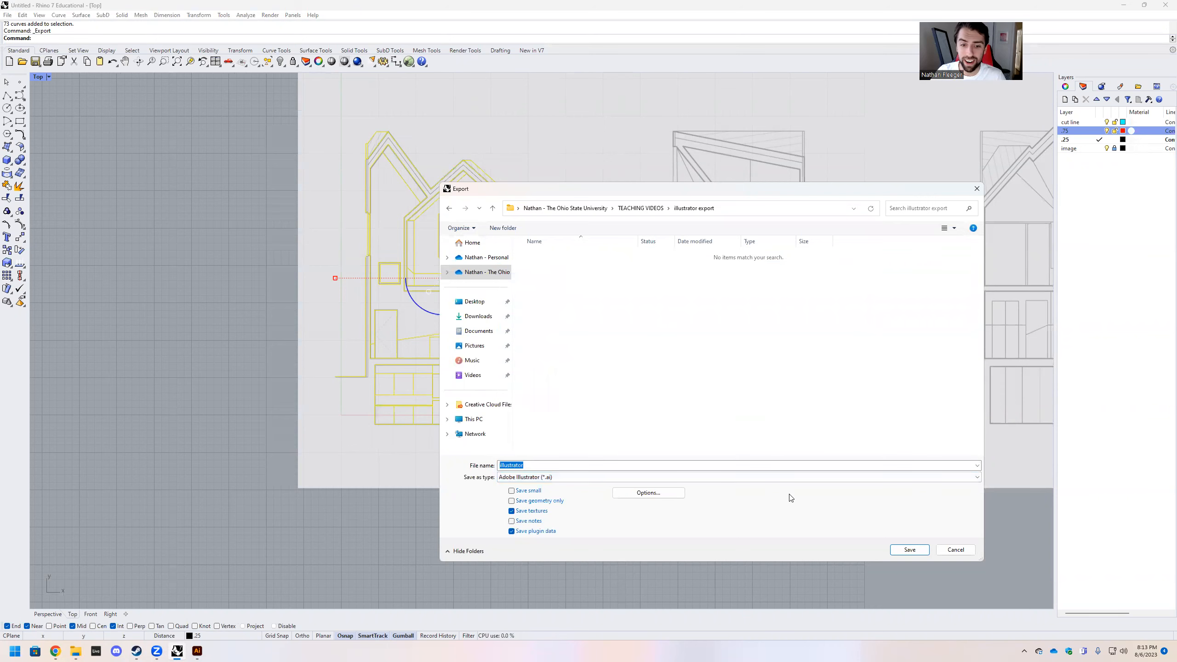
{"action": "left_click", "coordinate": [903, 552]}
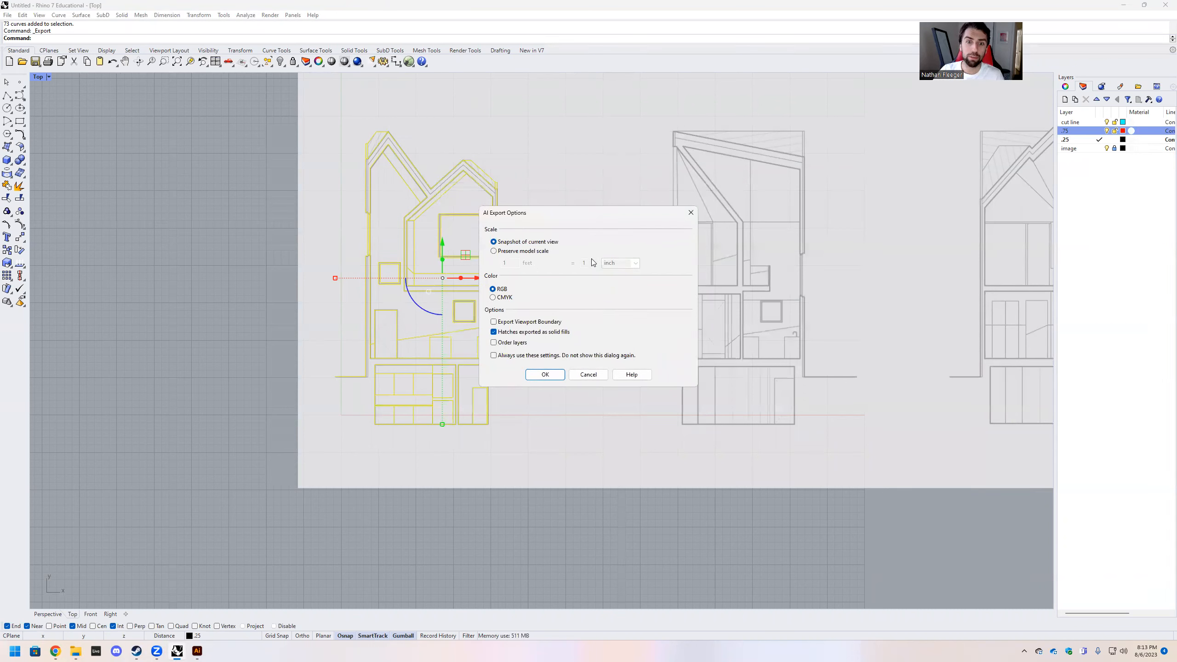
Step: Preserve the model scale at 1 foot = 1/8 inch, enable Order layers and complete the AI export
{"action": "left_click", "coordinate": [493, 252]}
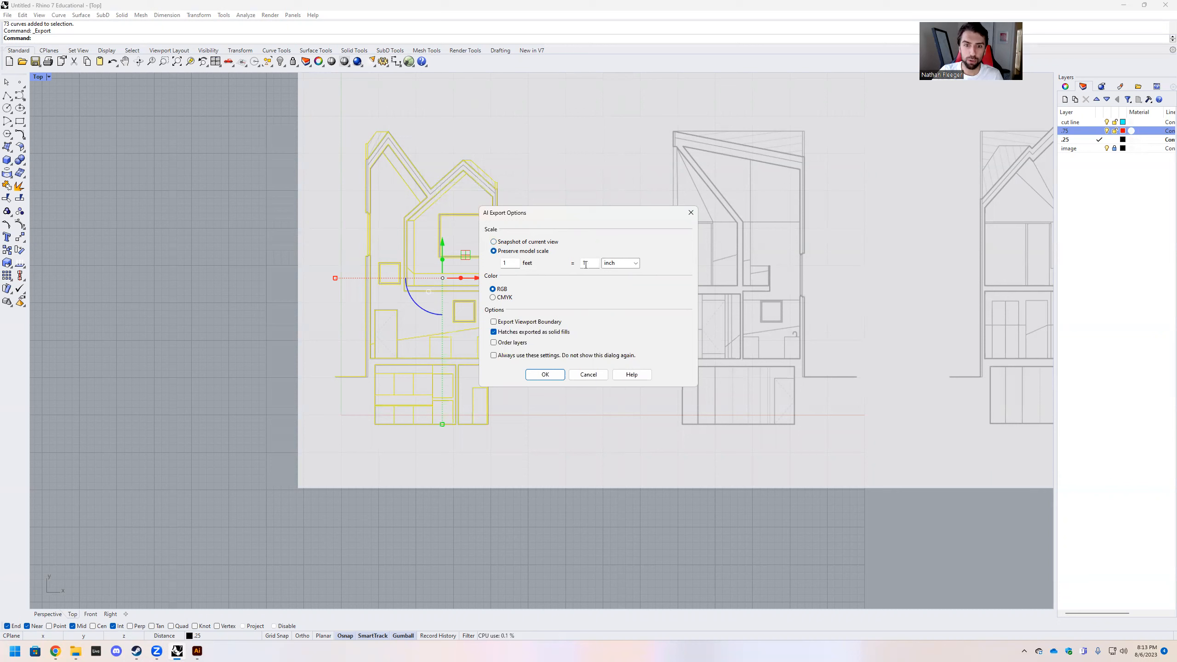
{"action": "type", "text": "/8"}
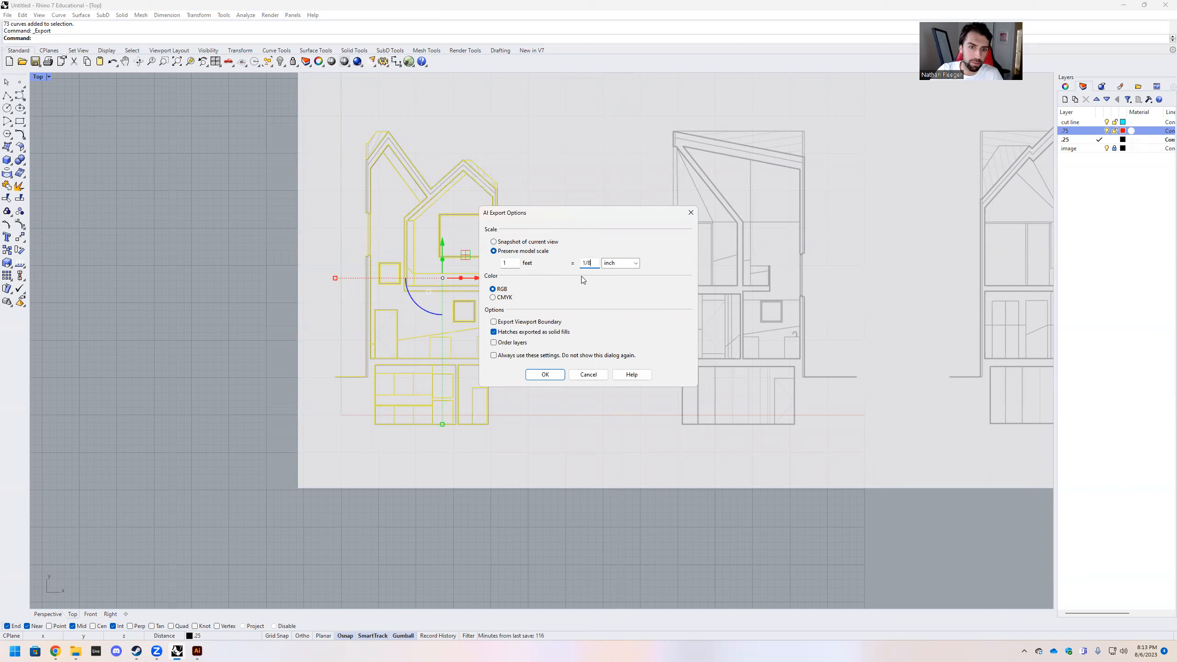
{"action": "left_click", "coordinate": [494, 343]}
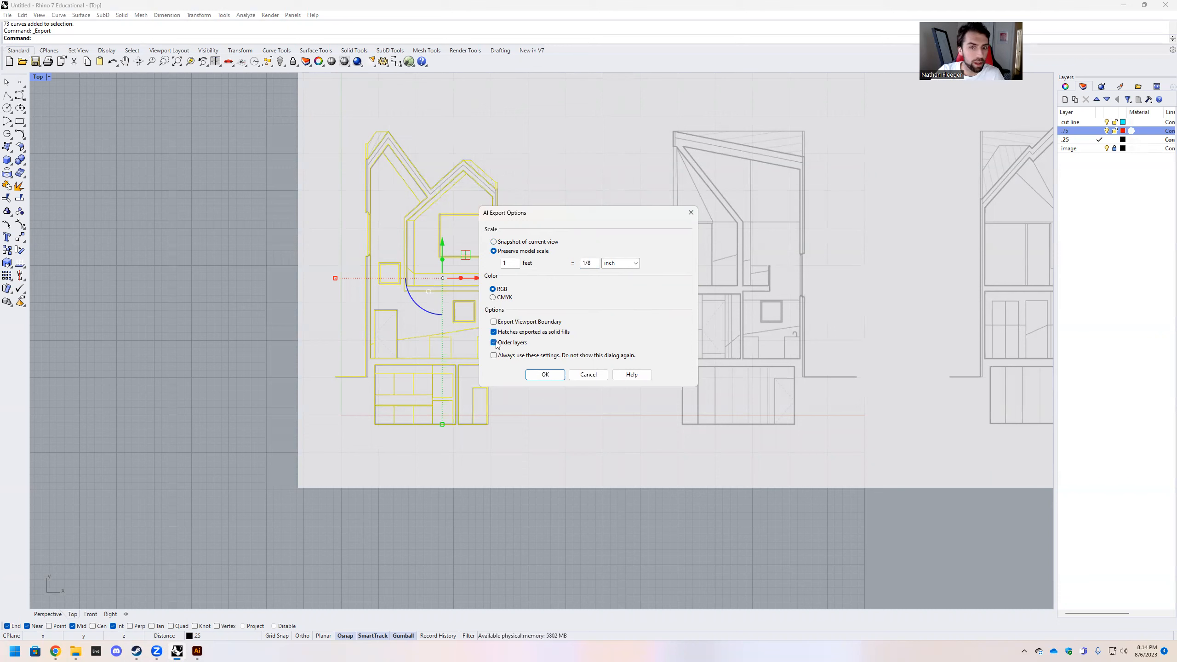
{"action": "left_click", "coordinate": [543, 375]}
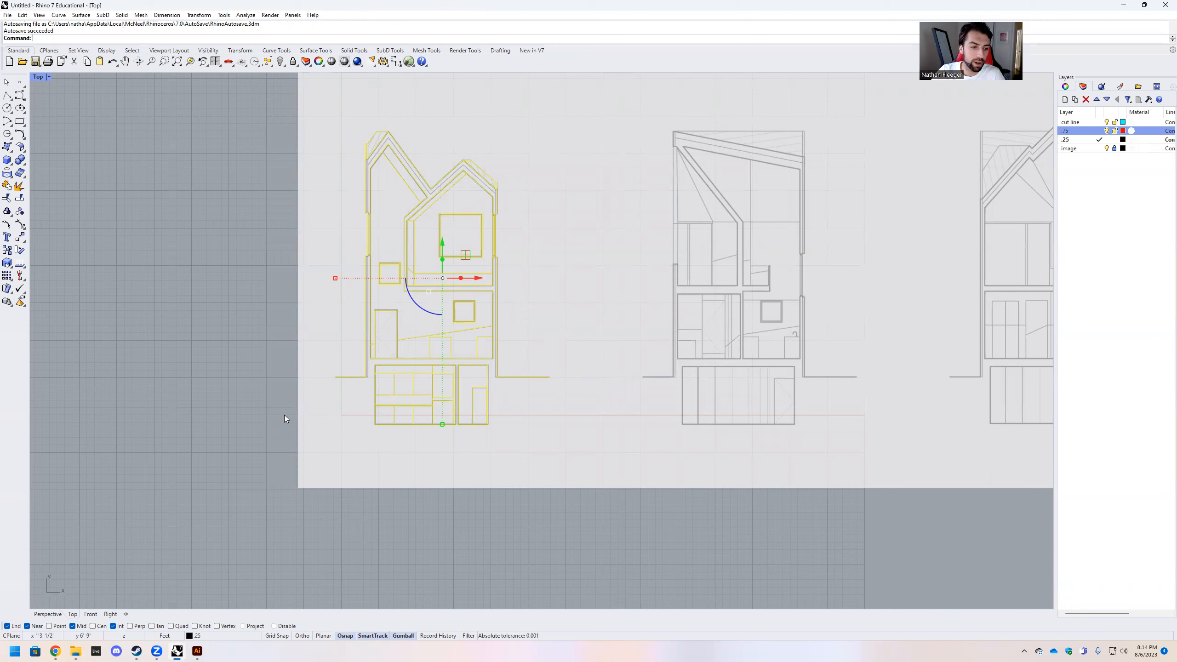
Step: Open the exported illustrator file from the "illustrator export" folder in Adobe Illustrator and dismiss the Discover window
{"action": "mouse_move", "coordinate": [73, 651]}
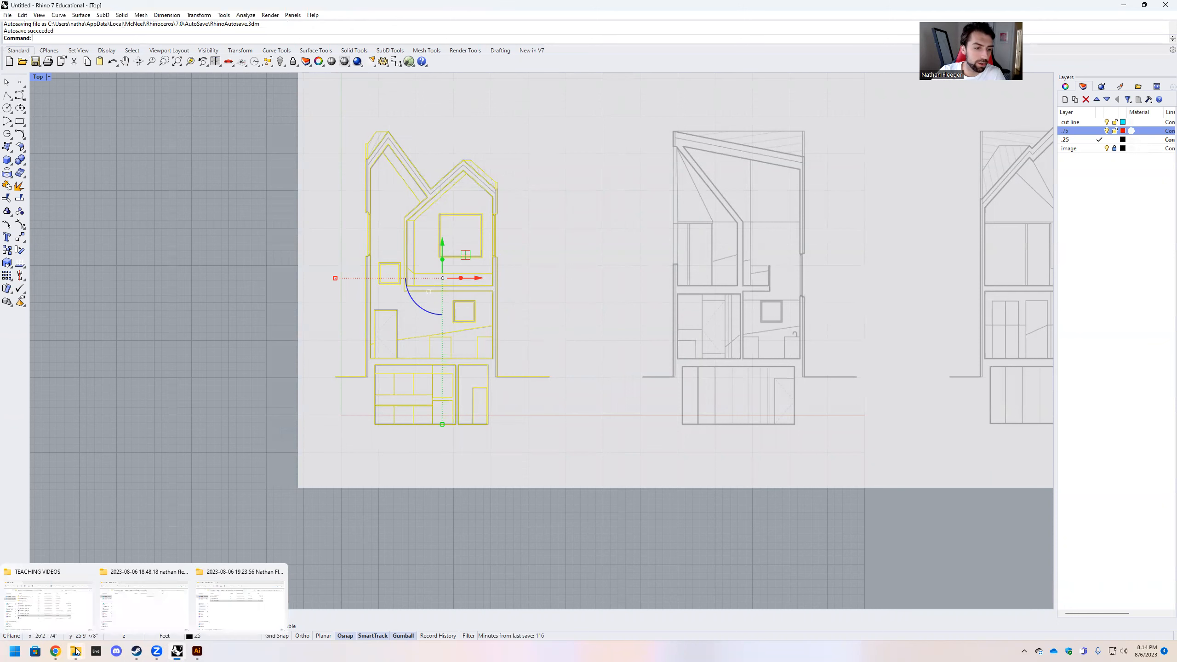
{"action": "left_click", "coordinate": [66, 582]}
{"action": "left_click_drag", "start_coordinate": [772, 148], "coordinate": [387, 154]}
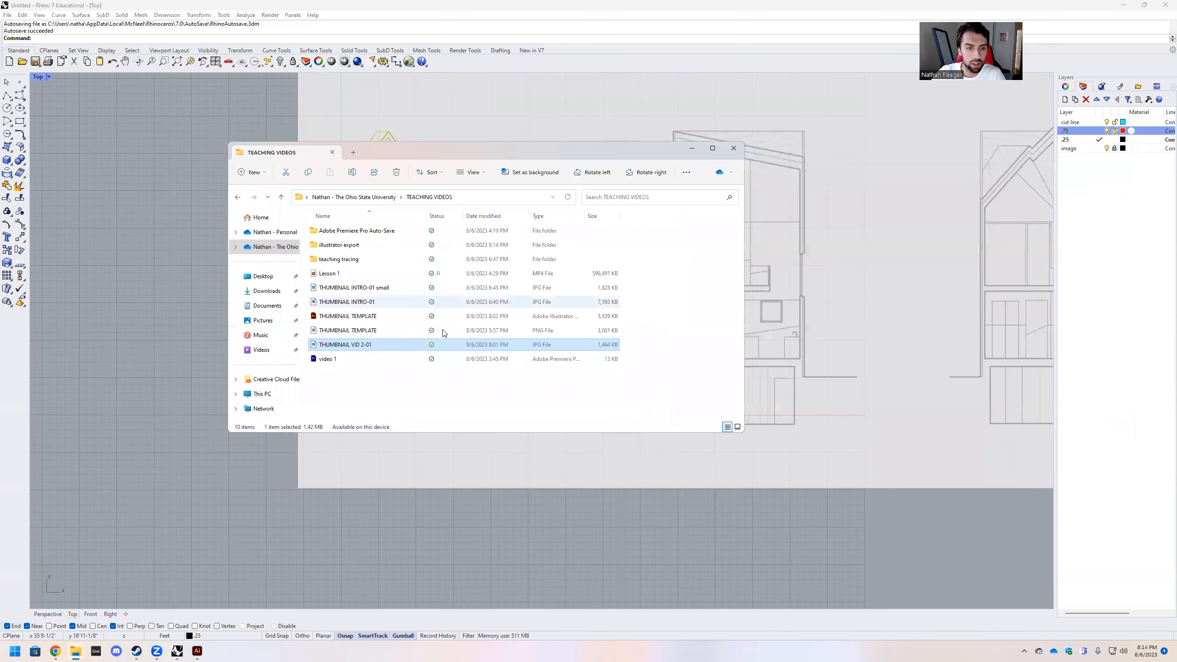
{"action": "double_click", "coordinate": [338, 245]}
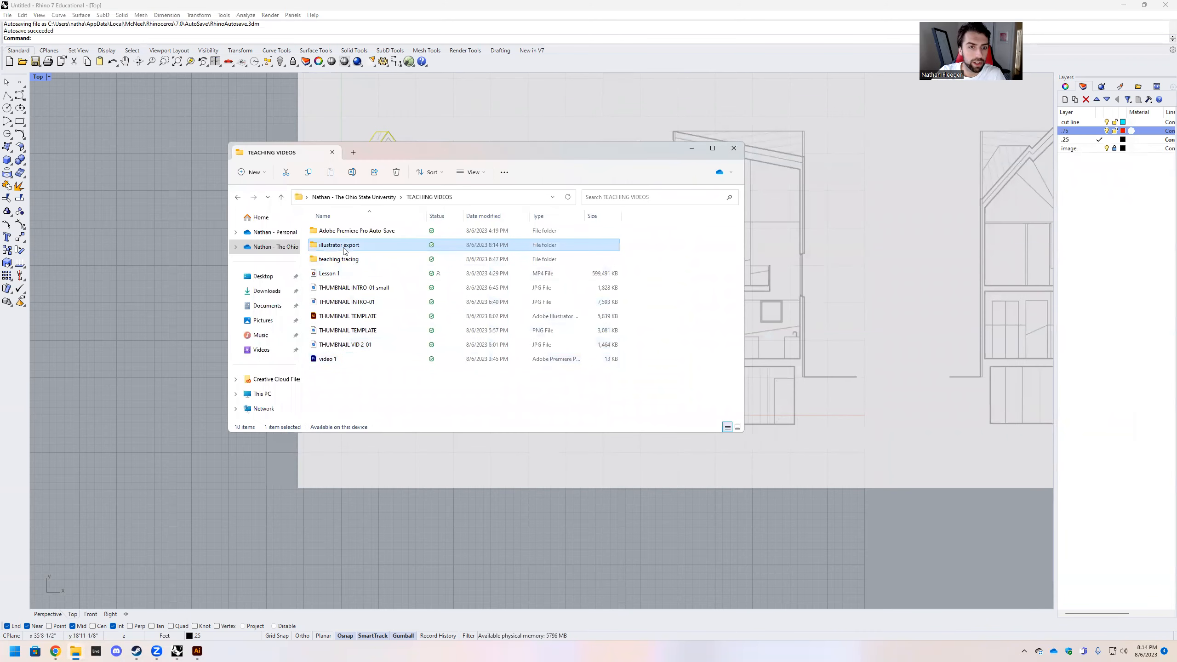
{"action": "double_click", "coordinate": [331, 231]}
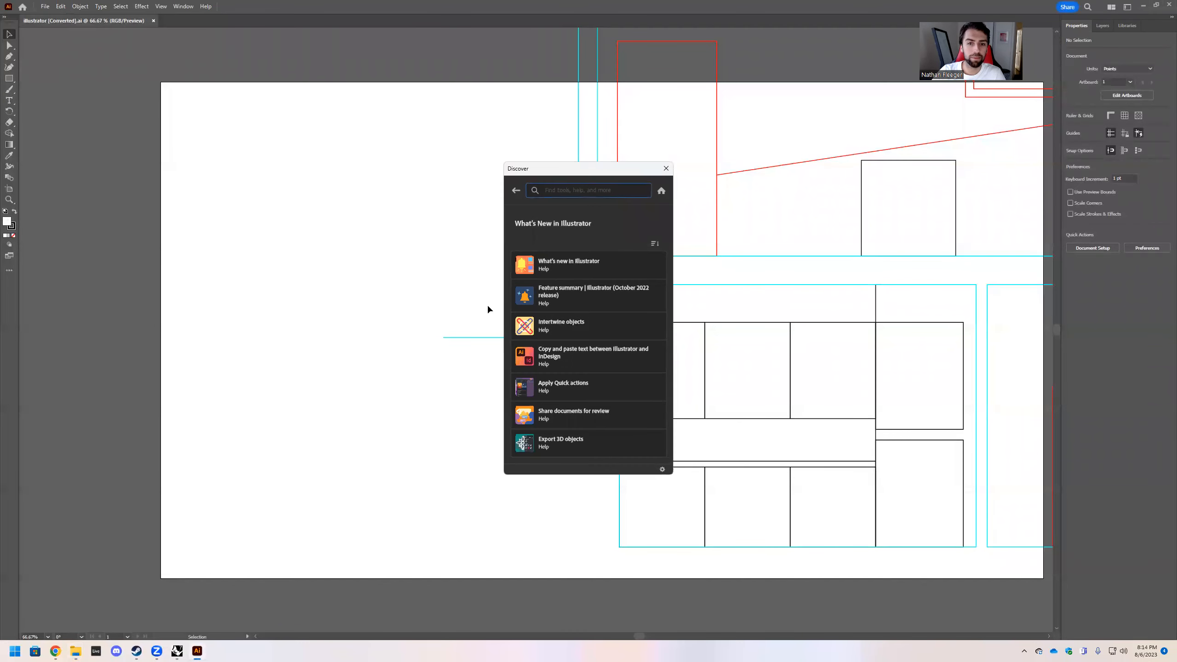
{"action": "left_click", "coordinate": [665, 169]}
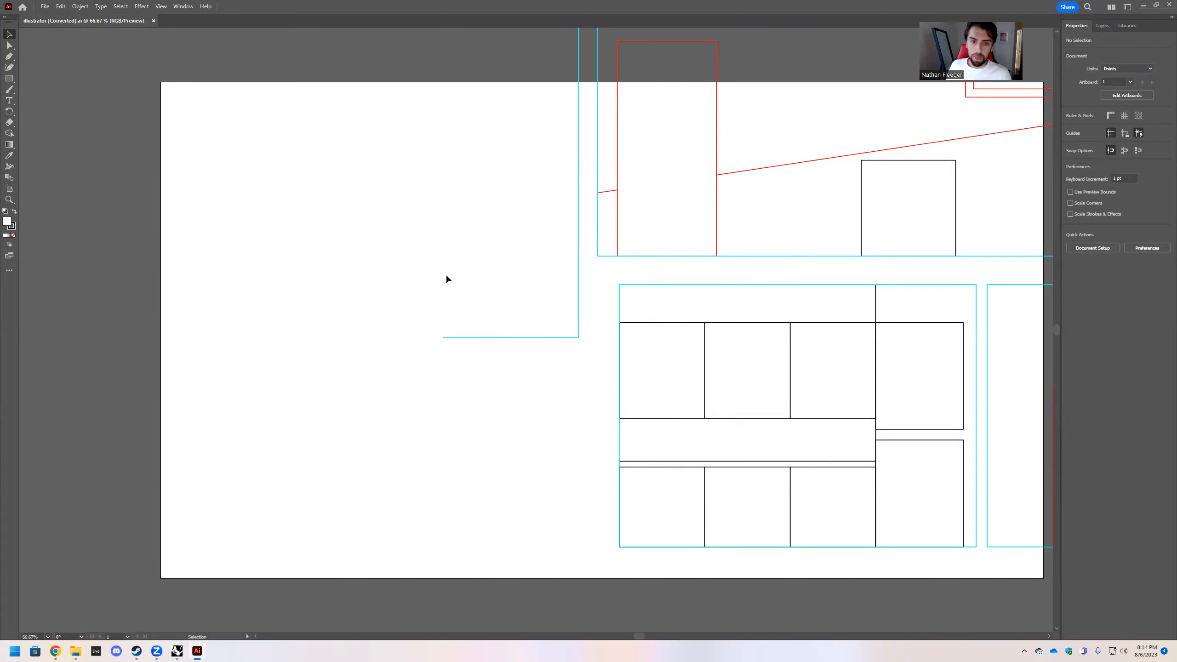
Step: Examine the whole imported section drawing and how it sits relative to the artboard
{"action": "scroll", "coordinate": [447, 279], "scroll_direction": "down", "scroll_amount": 2}
{"action": "scroll", "coordinate": [452, 282], "scroll_direction": "up", "scroll_amount": 2}
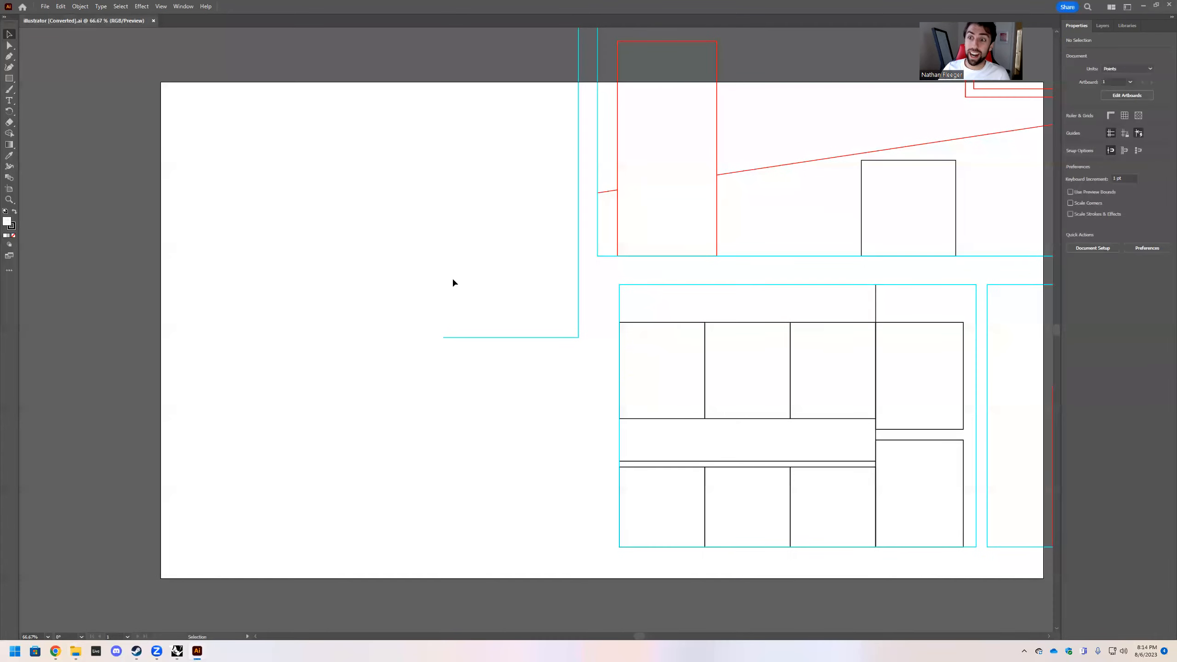
{"action": "key", "text": "a"}
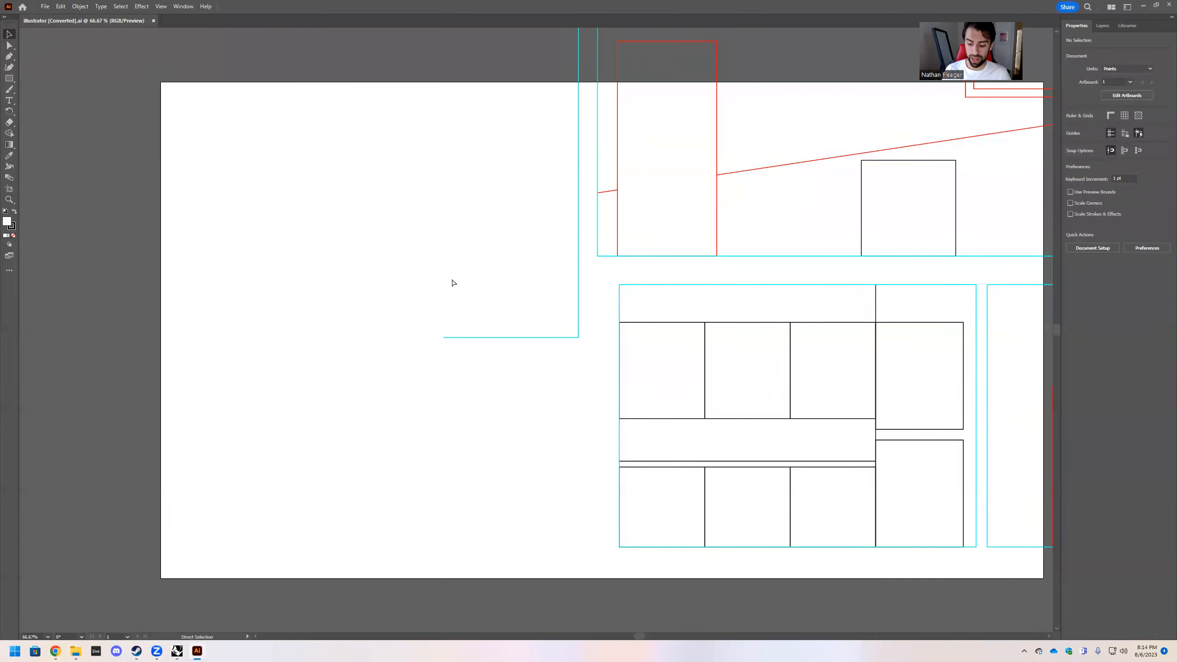
{"action": "key", "text": "ctrl+minus"}
{"action": "key", "text": "ctrl+minus"}
{"action": "key", "text": "ctrl+minus"}
{"action": "key", "text": "ctrl+equal"}
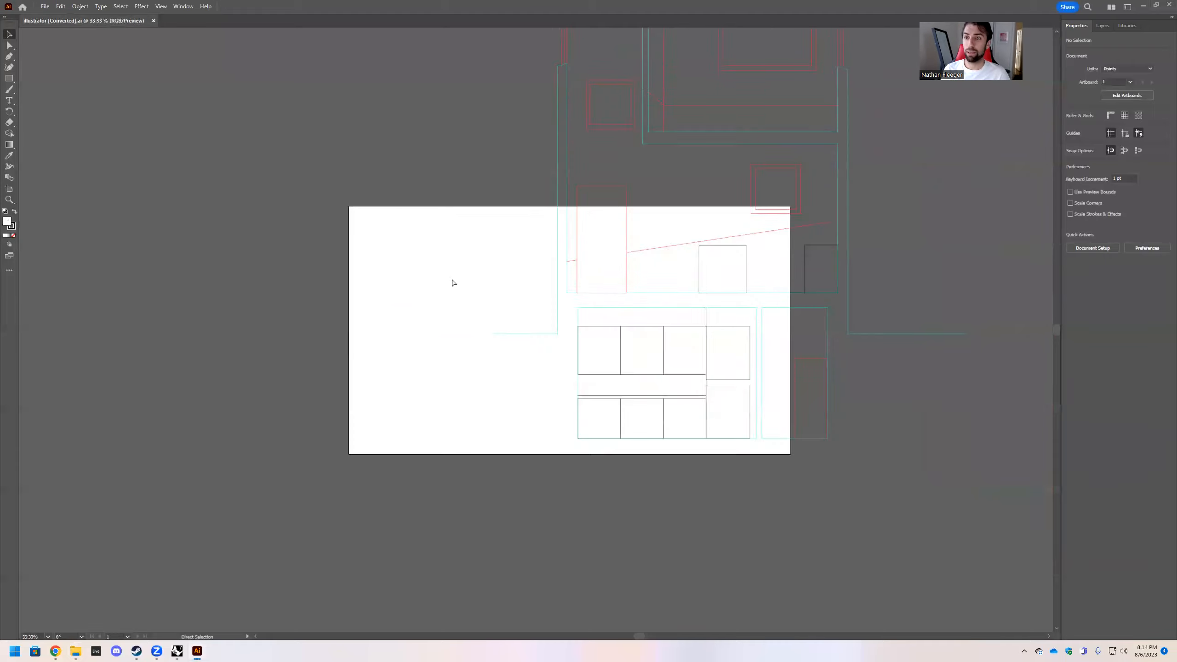
{"action": "key", "text": "ctrl+equal"}
{"action": "key", "text": "ctrl+equal"}
{"action": "key", "text": "ctrl+minus"}
{"action": "key", "text": "ctrl+minus"}
{"action": "key", "text": "ctrl+minus"}
{"action": "key", "text": "ctrl+minus"}
{"action": "key", "text": "ctrl+minus"}
{"action": "key", "text": "v"}
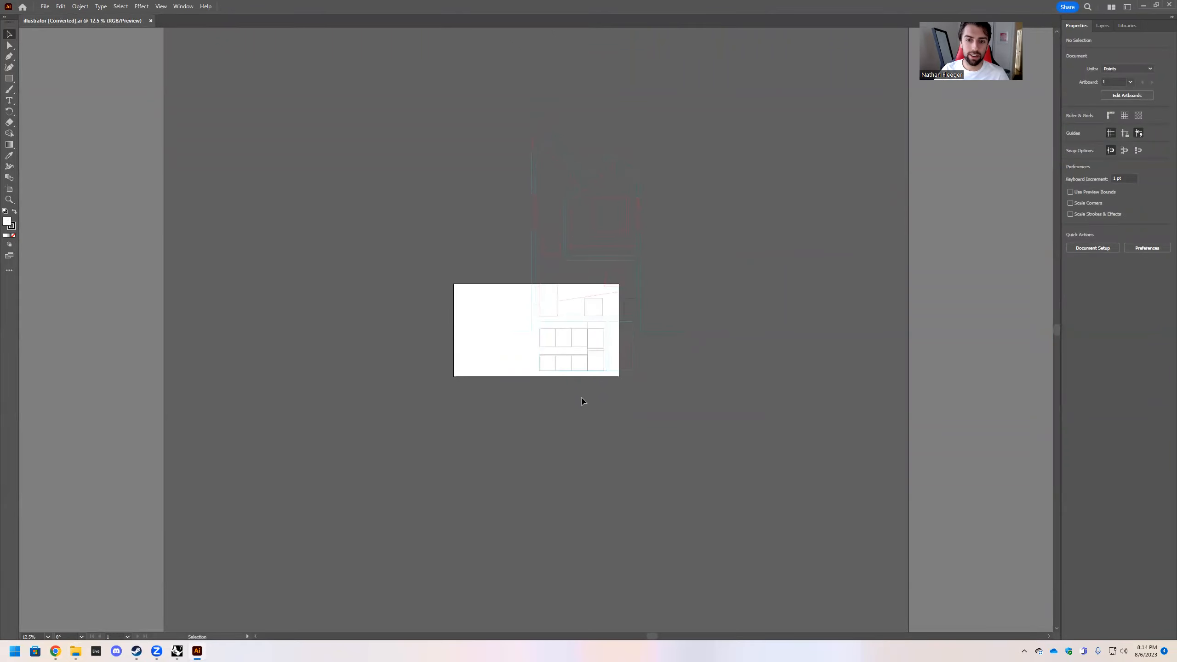
{"action": "scroll", "coordinate": [521, 347], "scroll_direction": "up", "scroll_amount": 1}
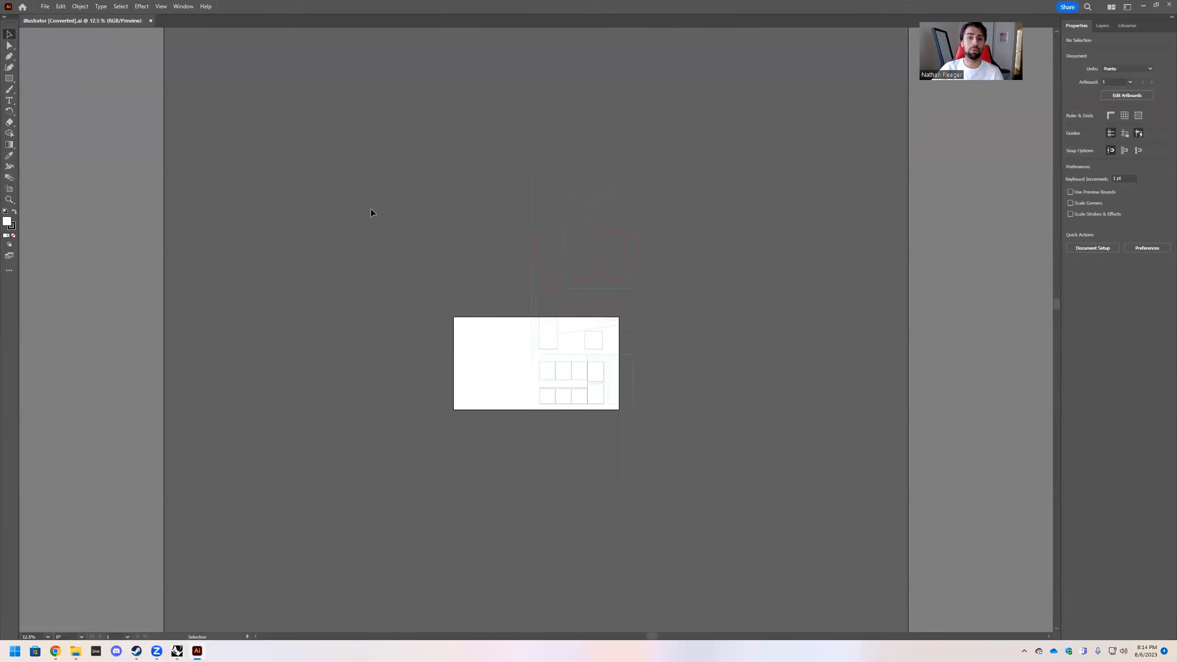
Step: Leave artboard editing without changes and set the document units to Inches
{"action": "left_click", "coordinate": [1118, 92]}
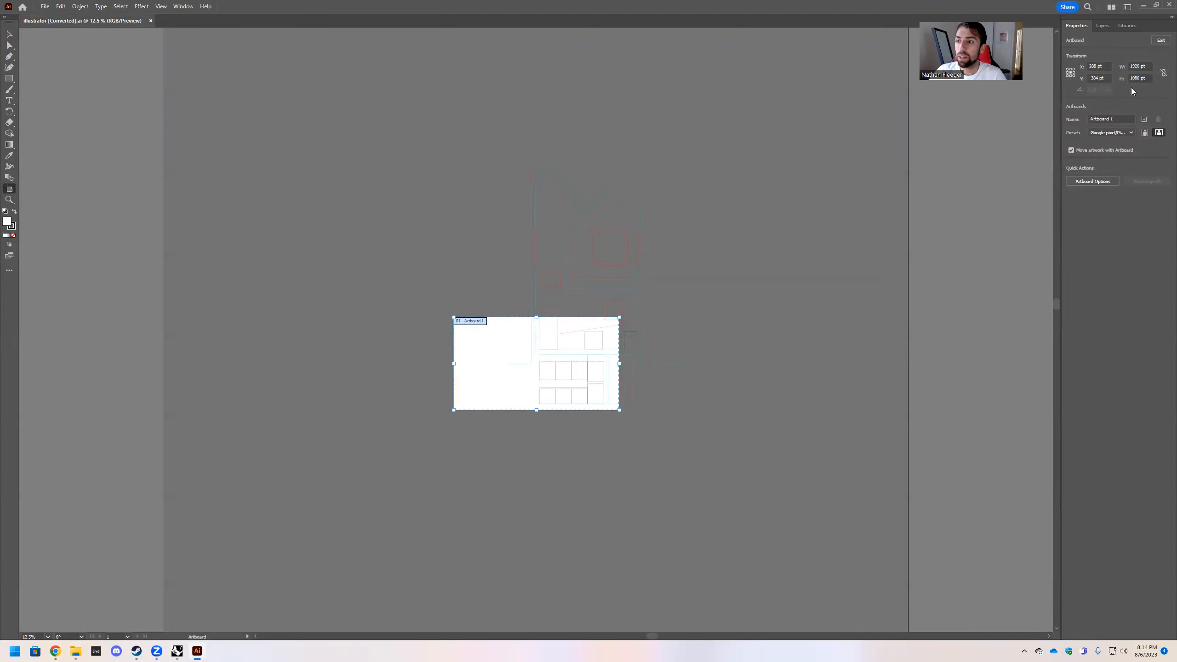
{"action": "left_click", "coordinate": [1160, 41]}
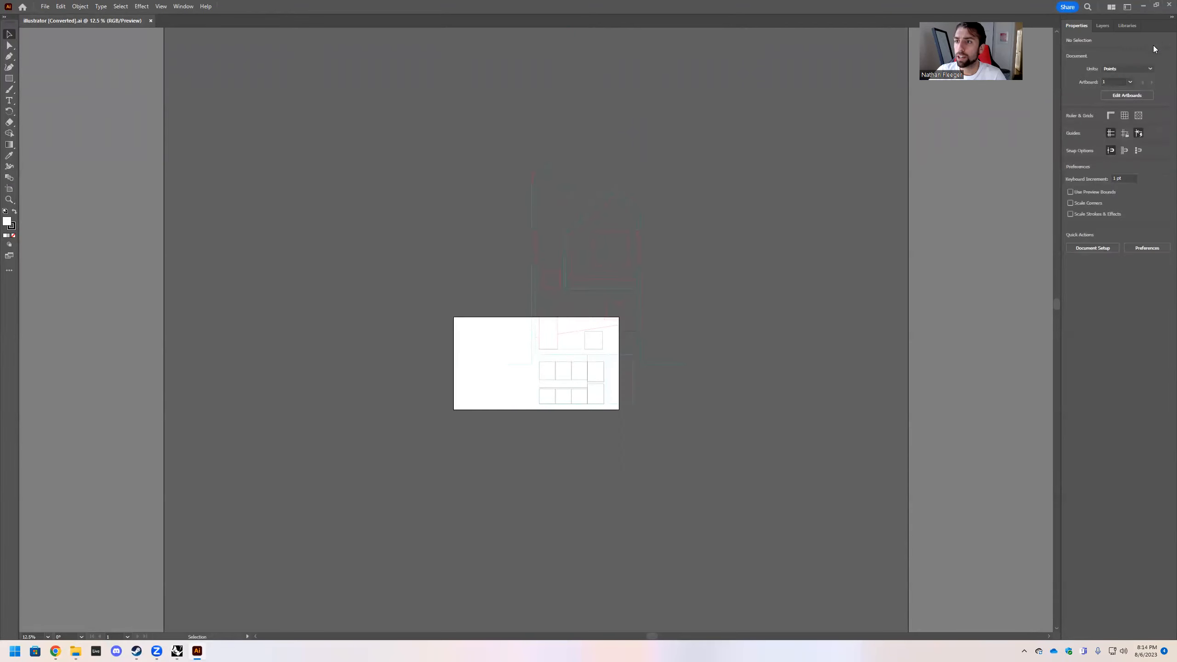
{"action": "left_click", "coordinate": [1131, 68]}
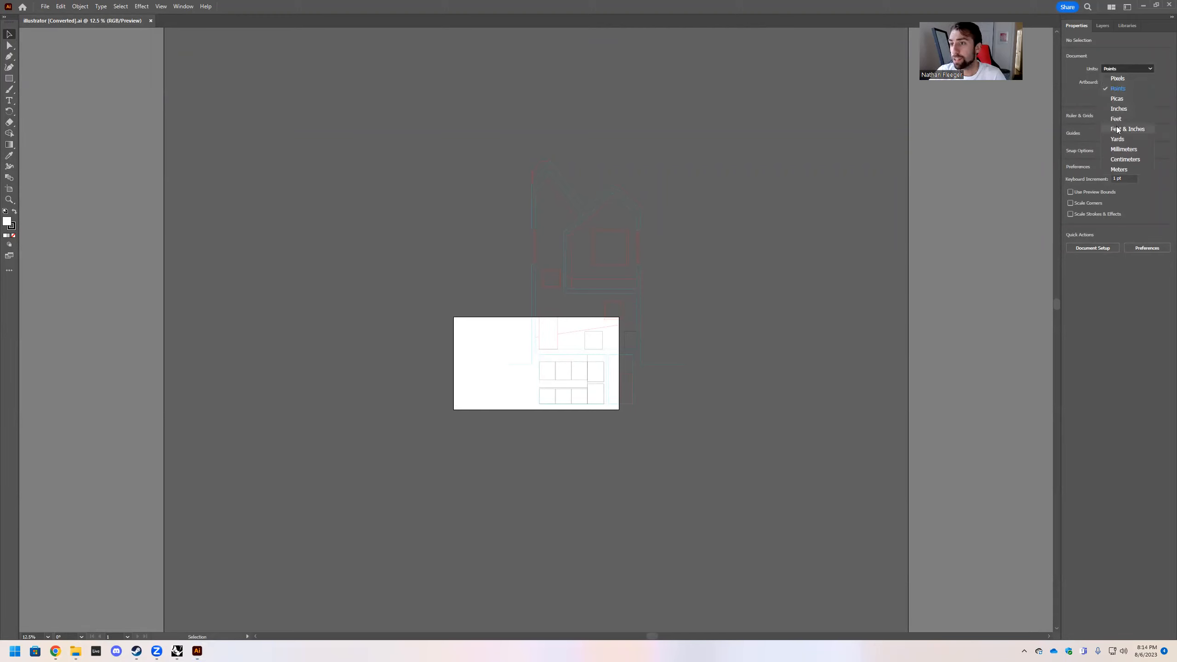
{"action": "left_click", "coordinate": [1114, 109]}
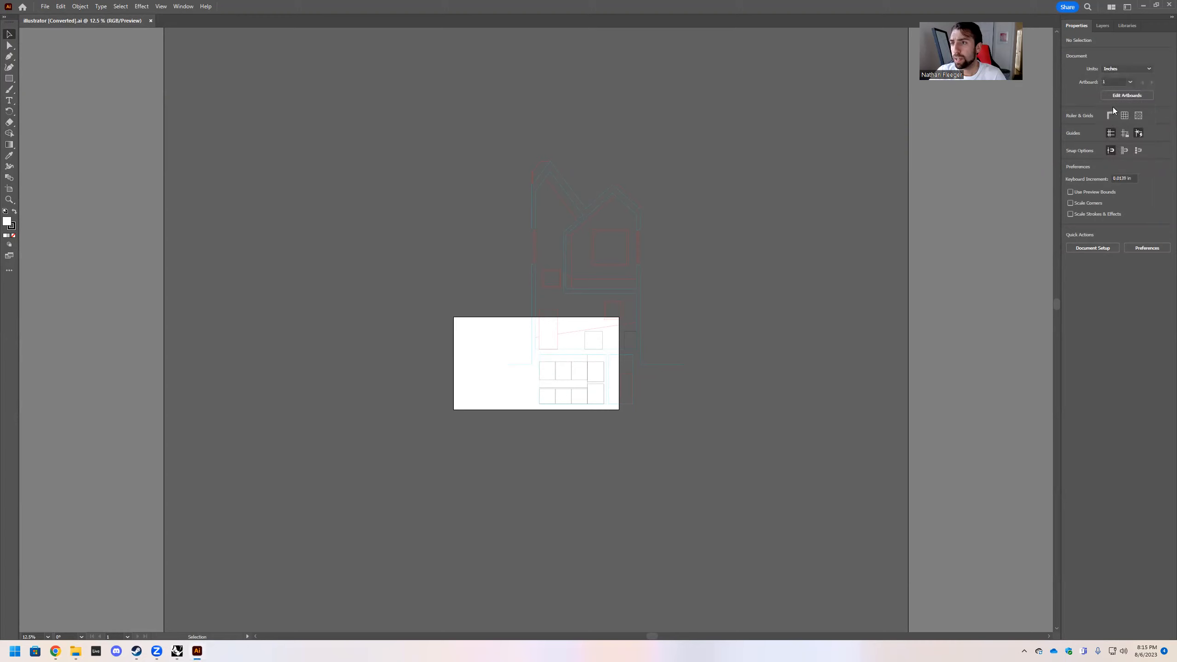
Step: Resize Artboard 1 to 11 in wide by 17 in high and leave artboard editing
{"action": "left_click", "coordinate": [1116, 93]}
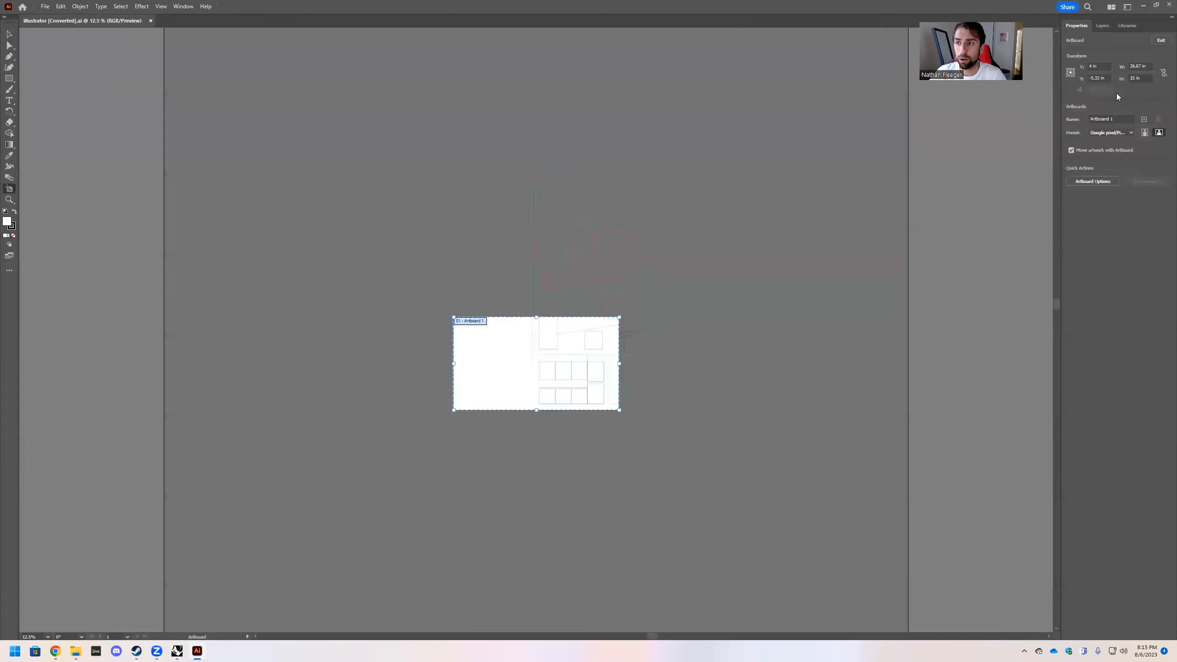
{"action": "left_click", "coordinate": [1150, 66]}
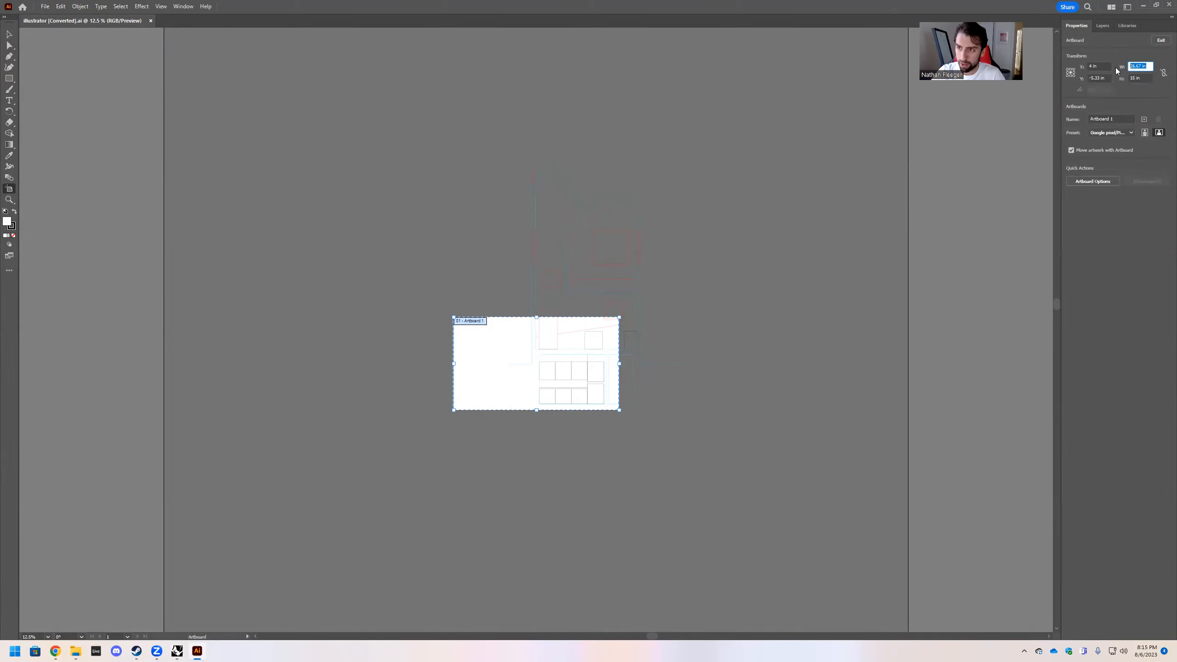
{"action": "type", "text": "11"}
{"action": "key", "text": "Tab"}
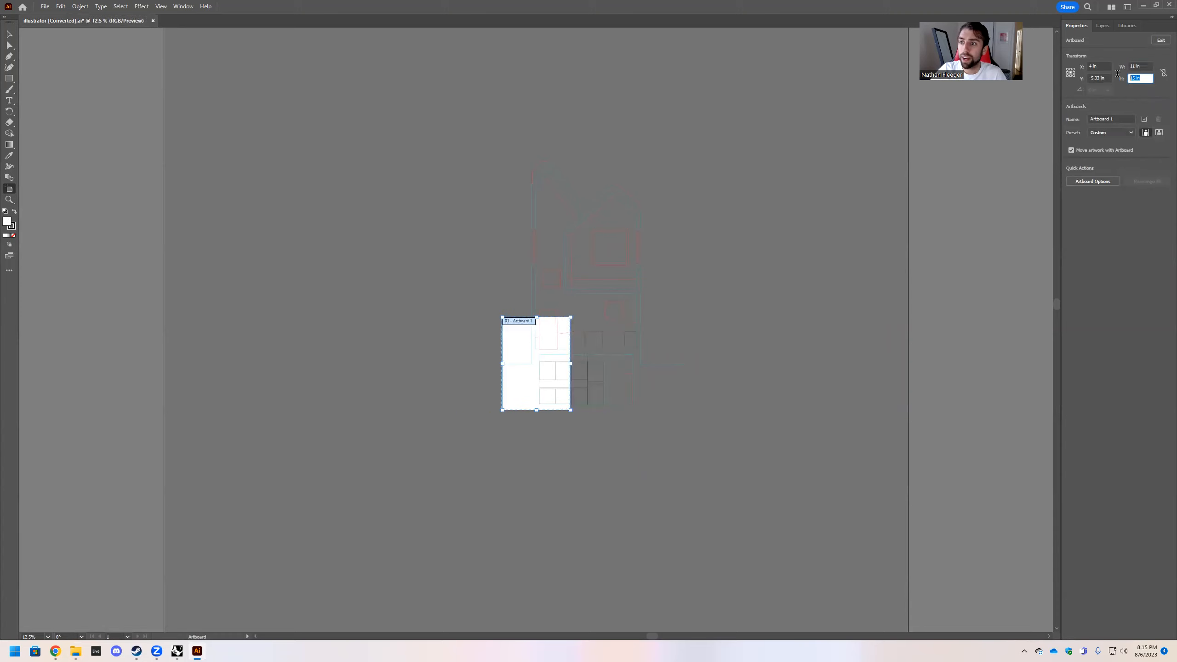
{"action": "type", "text": "17"}
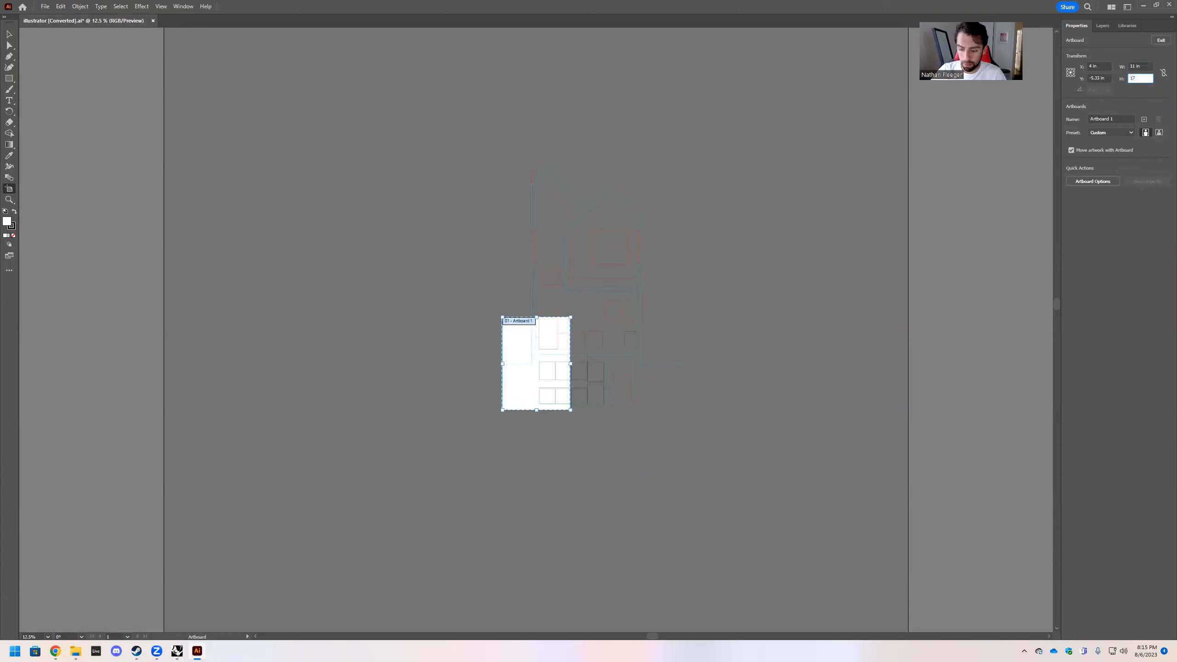
{"action": "key", "text": "Return"}
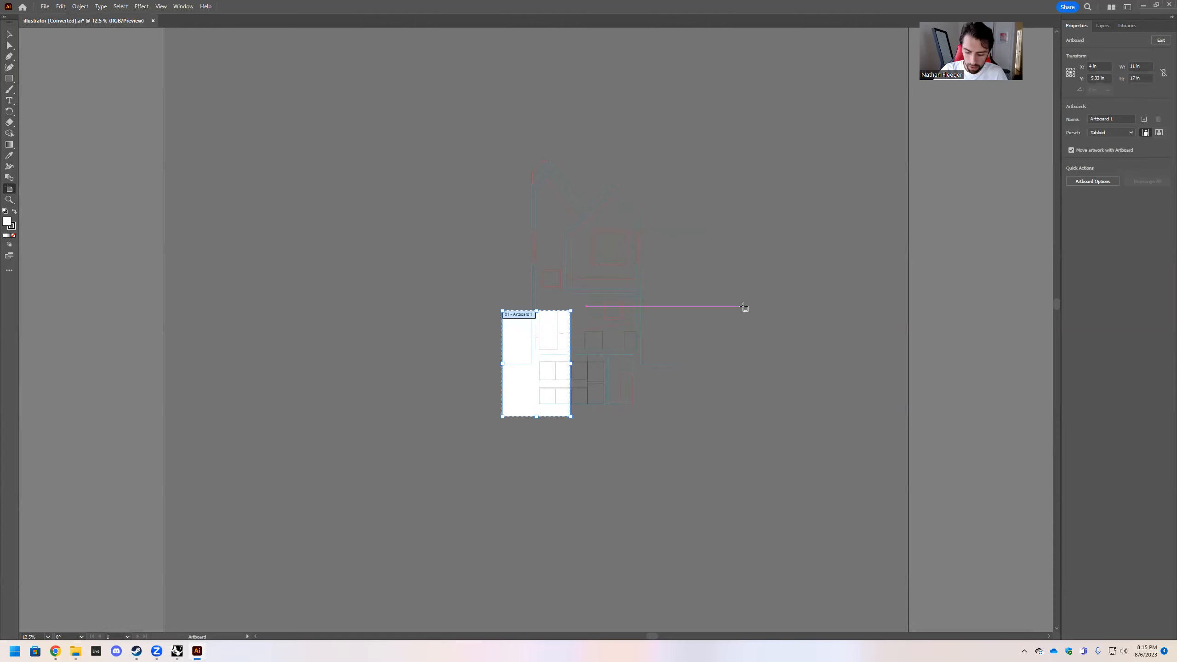
{"action": "key", "text": "Return"}
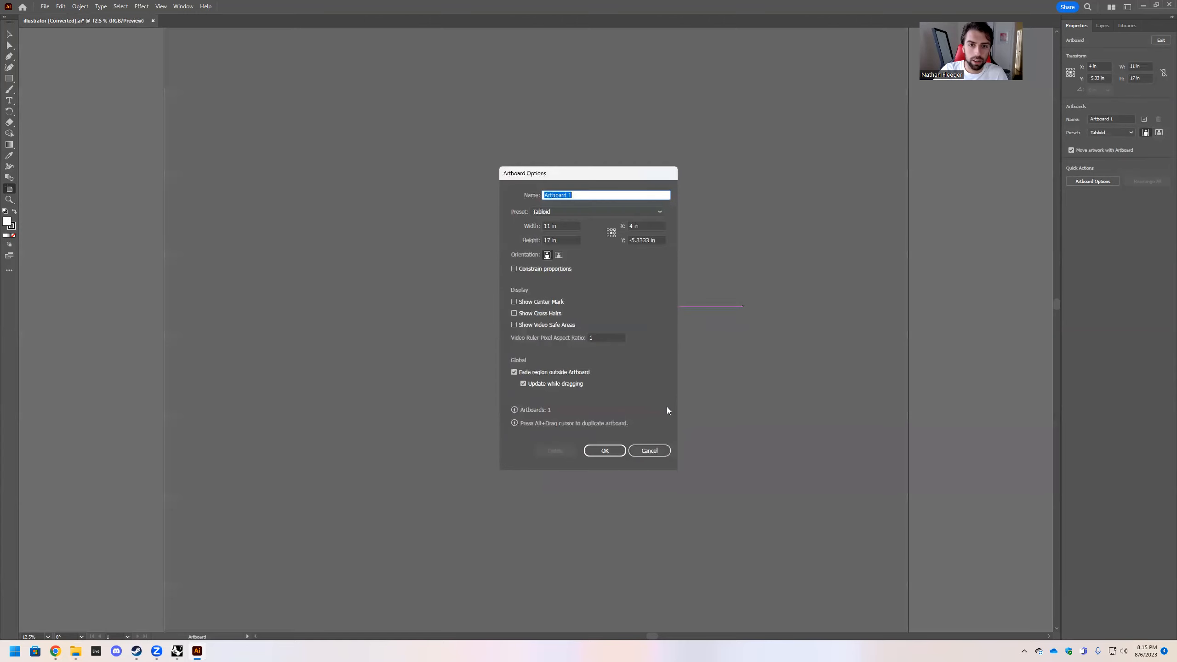
{"action": "left_click", "coordinate": [639, 452]}
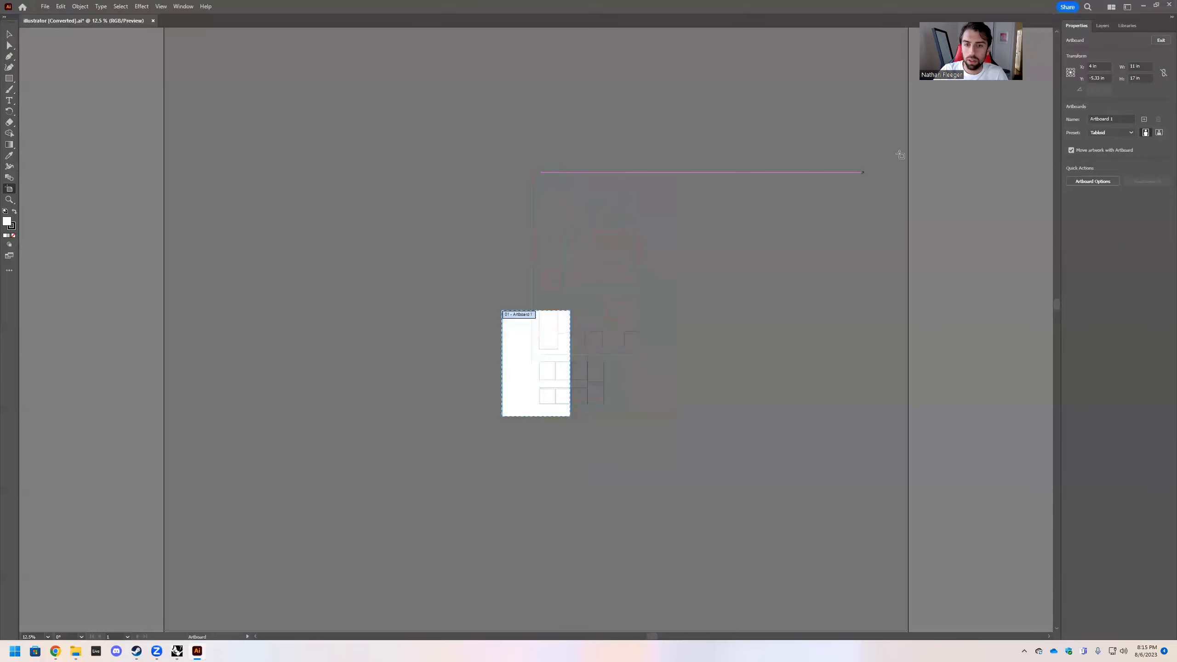
{"action": "left_click", "coordinate": [1161, 40]}
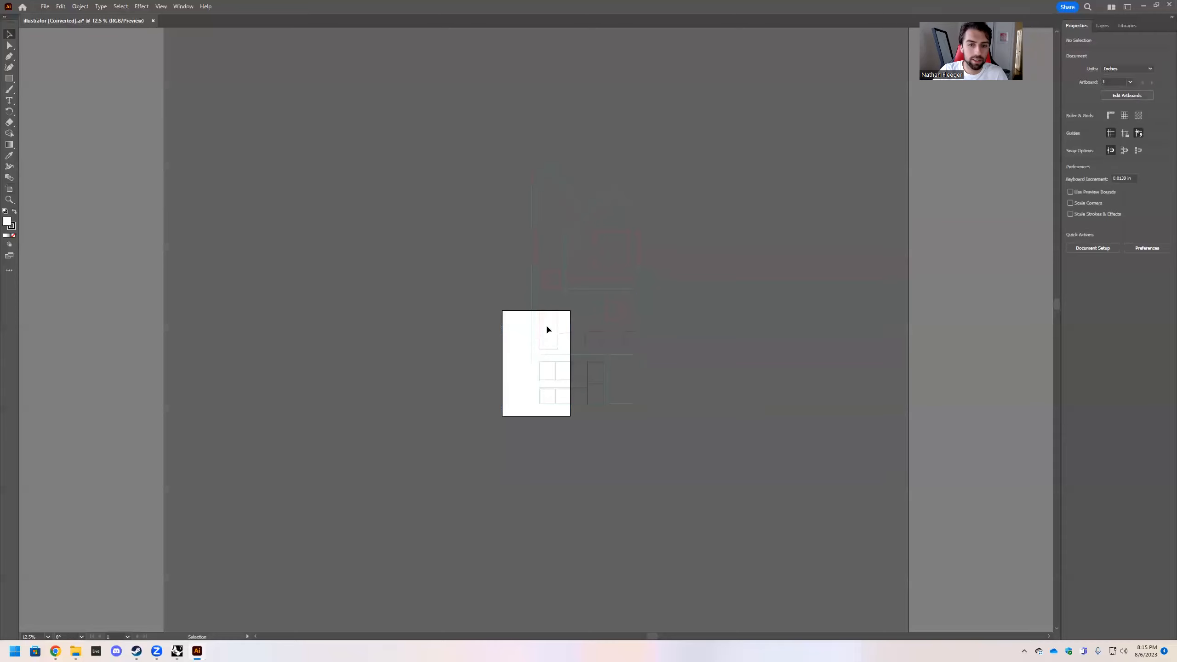
Step: Select the entire section drawing, including all of its cyan, red and black linework
{"action": "scroll", "coordinate": [525, 402], "scroll_direction": "up", "scroll_amount": 5}
{"action": "scroll", "coordinate": [526, 401], "scroll_direction": "down", "scroll_amount": 4}
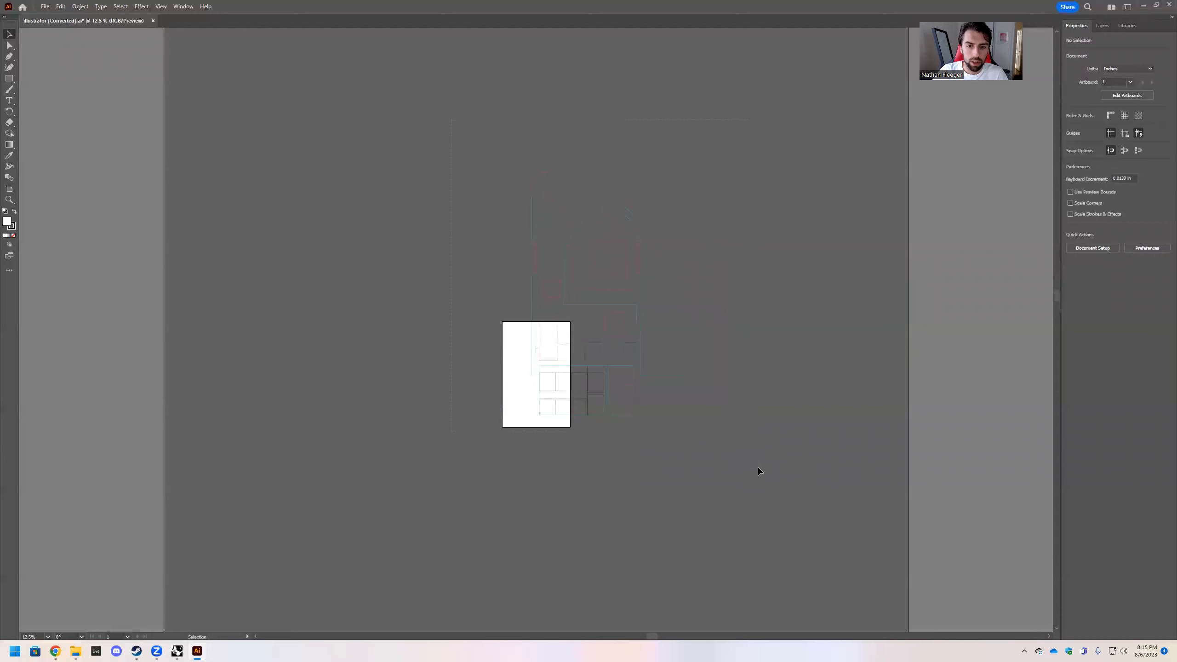
{"action": "left_click_drag", "start_coordinate": [759, 472], "coordinate": [509, 247]}
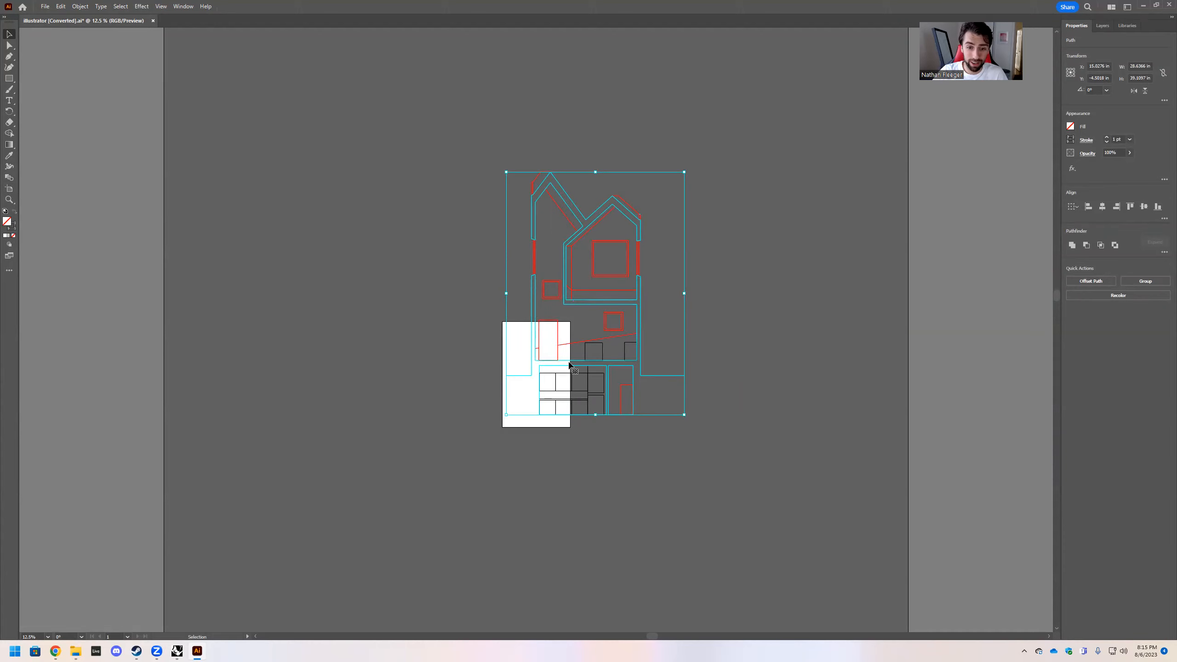
Step: Try scaling the selected section drawing uniformly by 0.25% and undo that scaling
{"action": "left_click", "coordinate": [81, 6]}
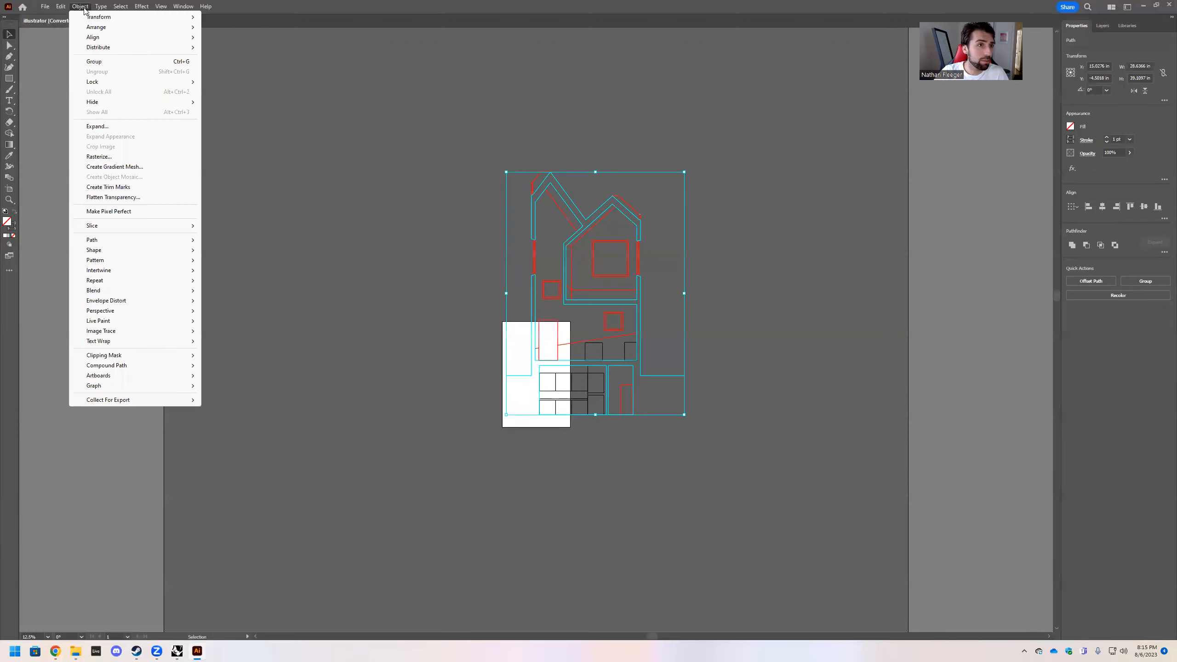
{"action": "mouse_move", "coordinate": [101, 18]}
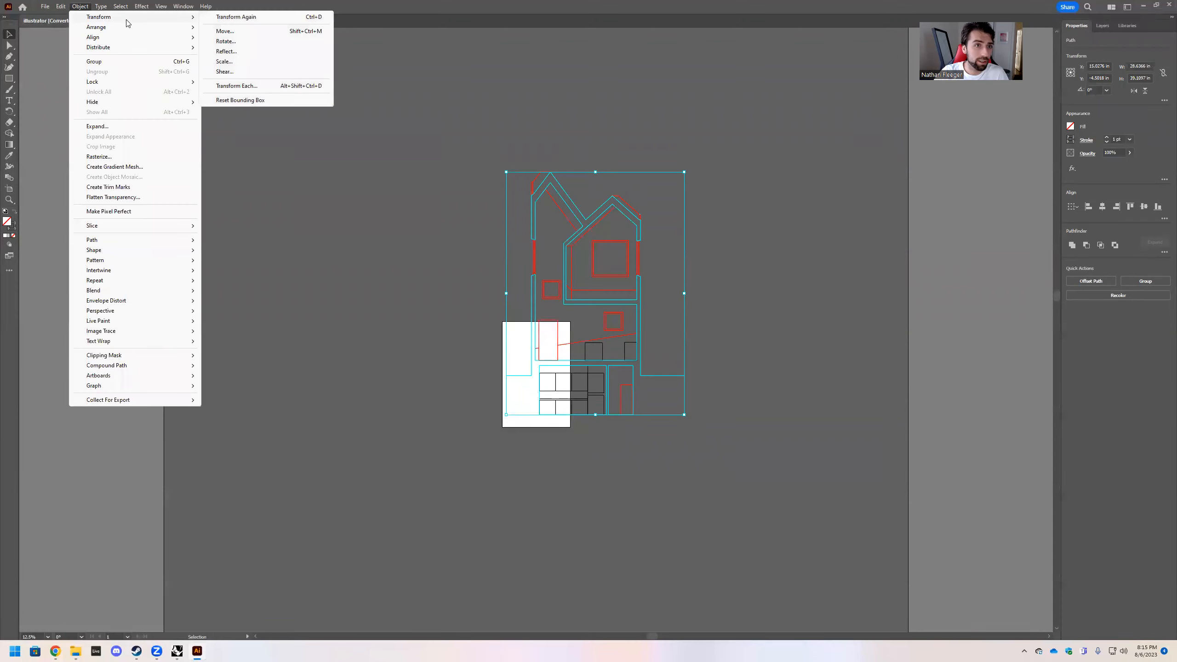
{"action": "left_click", "coordinate": [266, 68]}
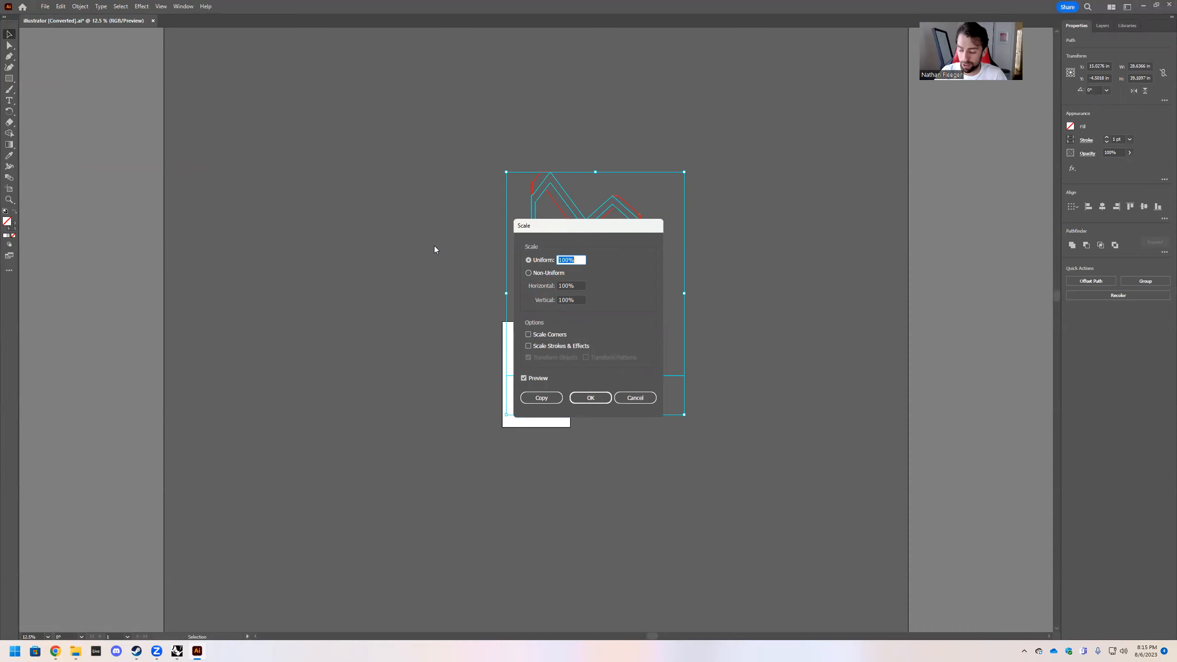
{"action": "type", "text": ".25"}
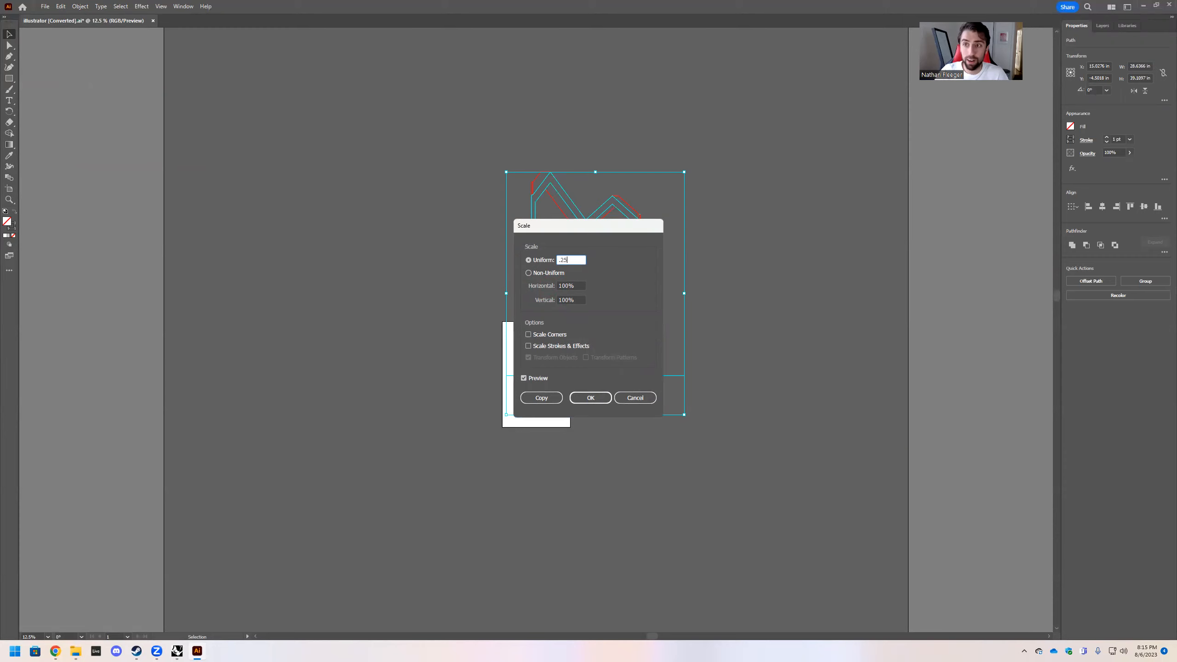
{"action": "left_click", "coordinate": [590, 398]}
{"action": "scroll", "coordinate": [598, 301], "scroll_direction": "up", "scroll_amount": 3}
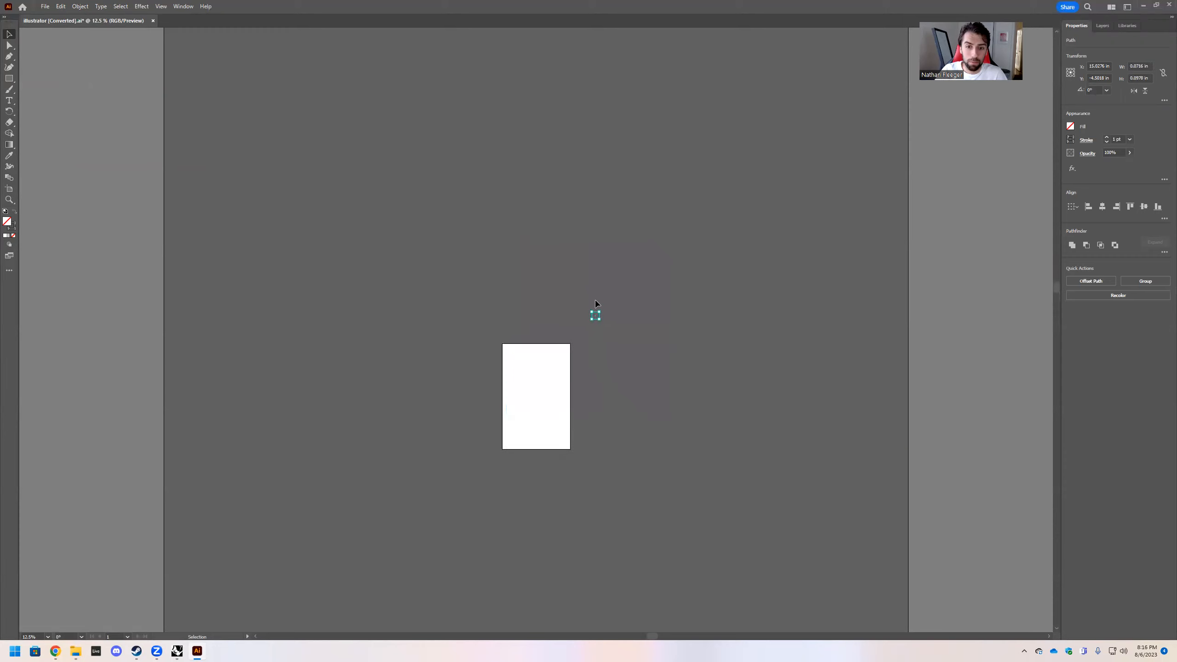
{"action": "scroll", "coordinate": [598, 321], "scroll_direction": "down", "scroll_amount": 2}
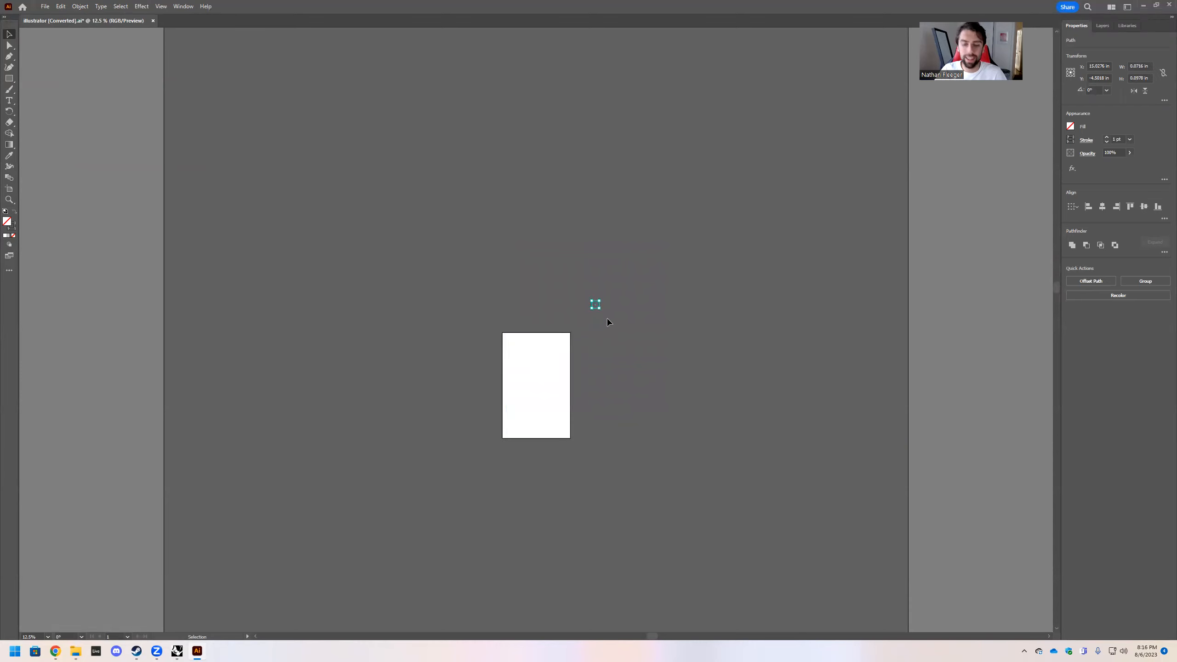
{"action": "key", "text": "ctrl+z"}
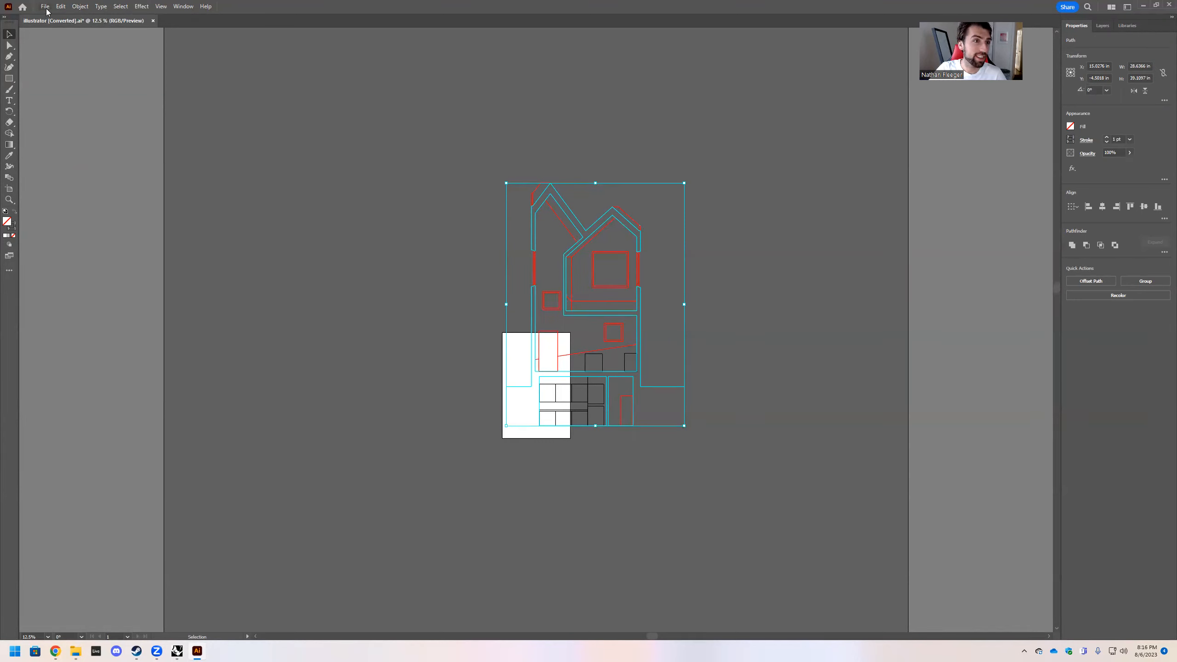
Step: Scale the selected section drawing uniformly to 25%
{"action": "left_click", "coordinate": [80, 6]}
{"action": "mouse_move", "coordinate": [117, 19]}
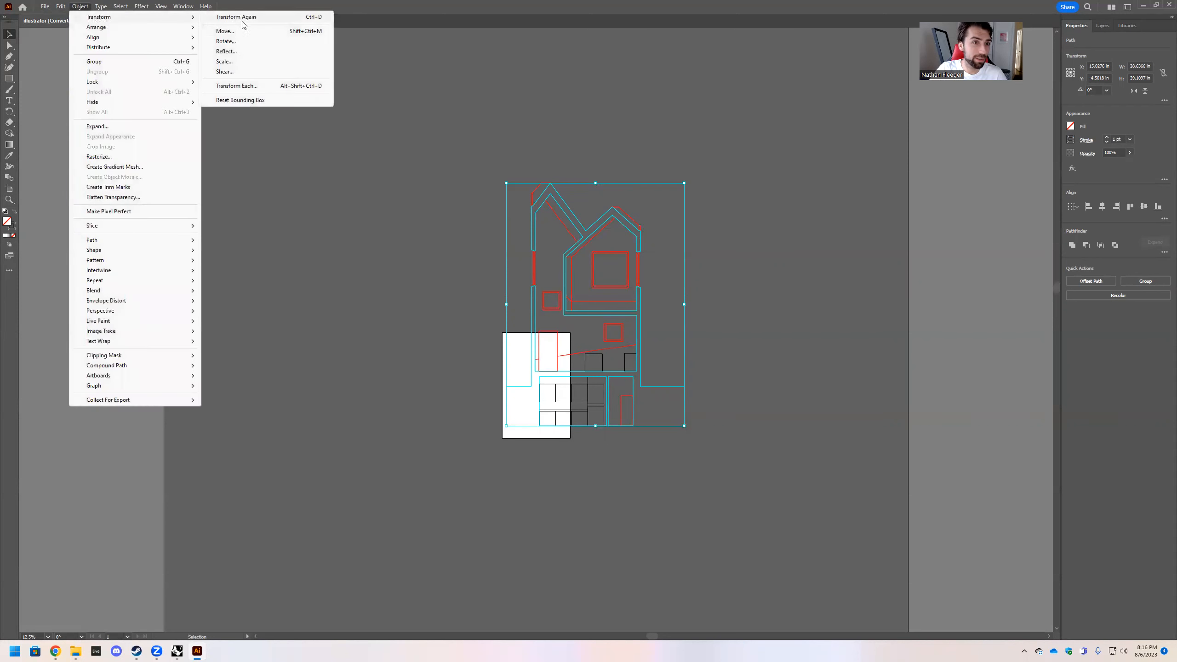
{"action": "left_click", "coordinate": [224, 62]}
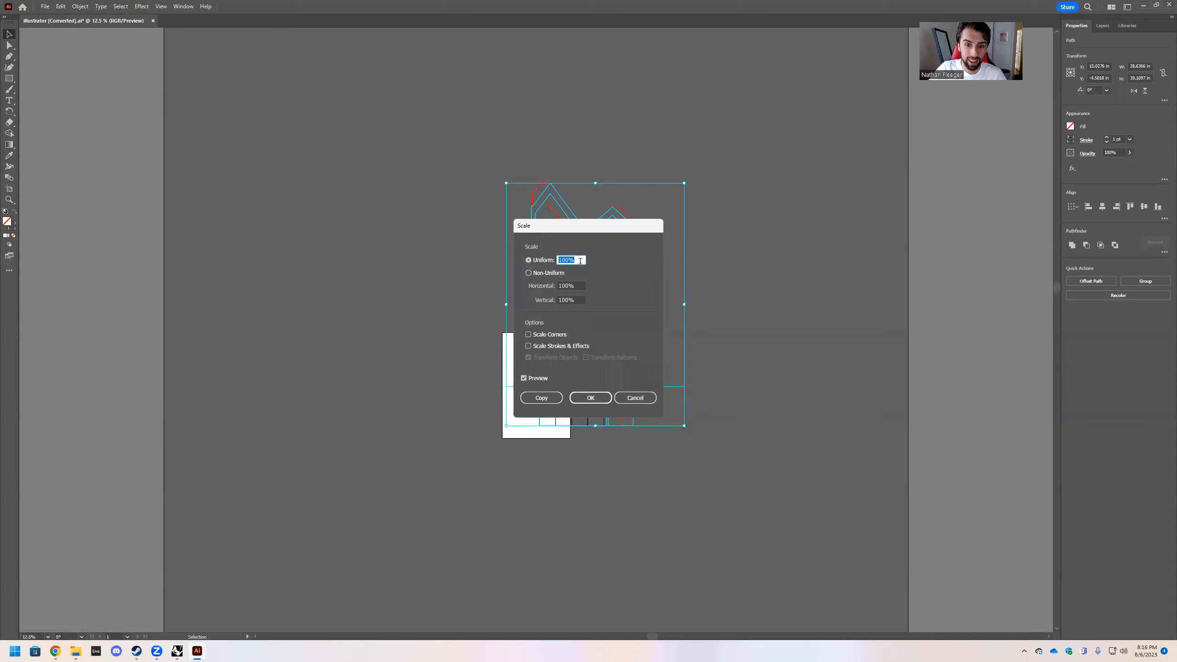
{"action": "type", "text": "25"}
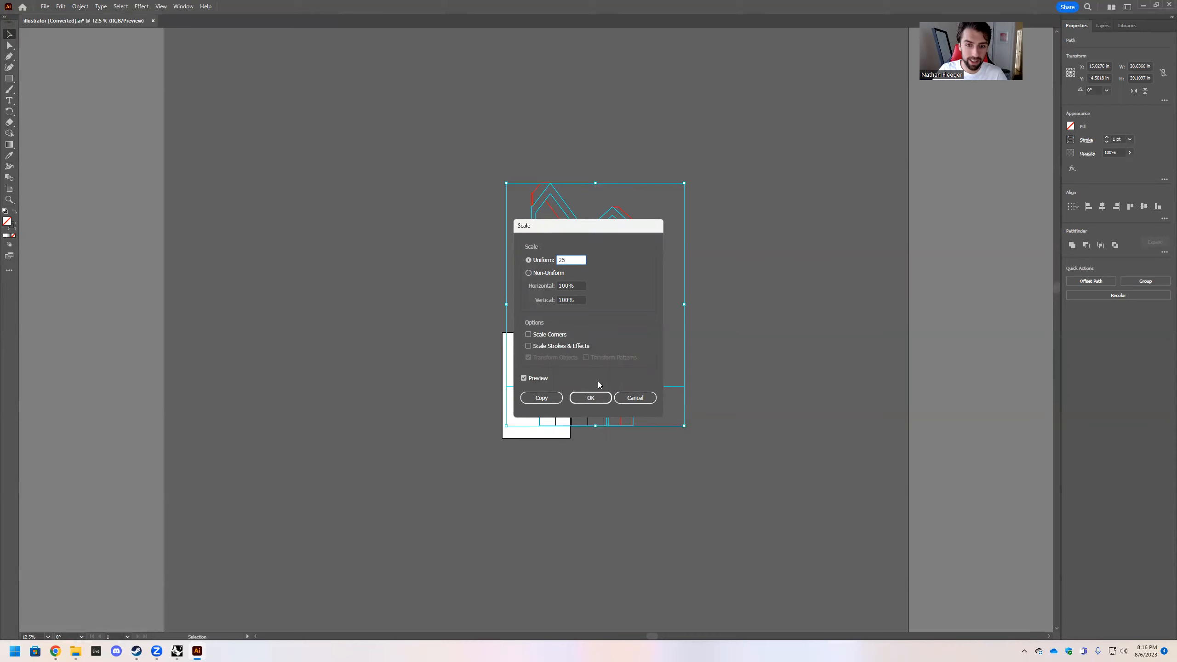
{"action": "left_click", "coordinate": [591, 398]}
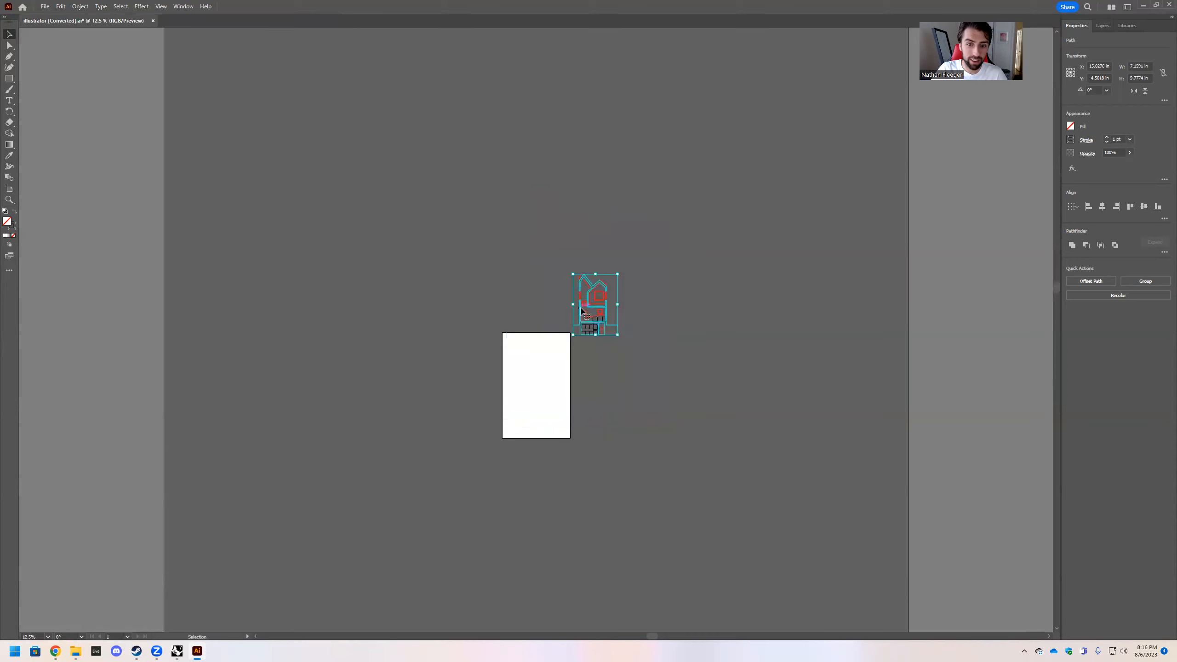
Step: Move the scaled section drawing onto the artboard, placing it roughly in the middle of the page
{"action": "key", "text": "ctrl+equal"}
{"action": "key", "text": "ctrl+equal"}
{"action": "key", "text": "ctrl+equal"}
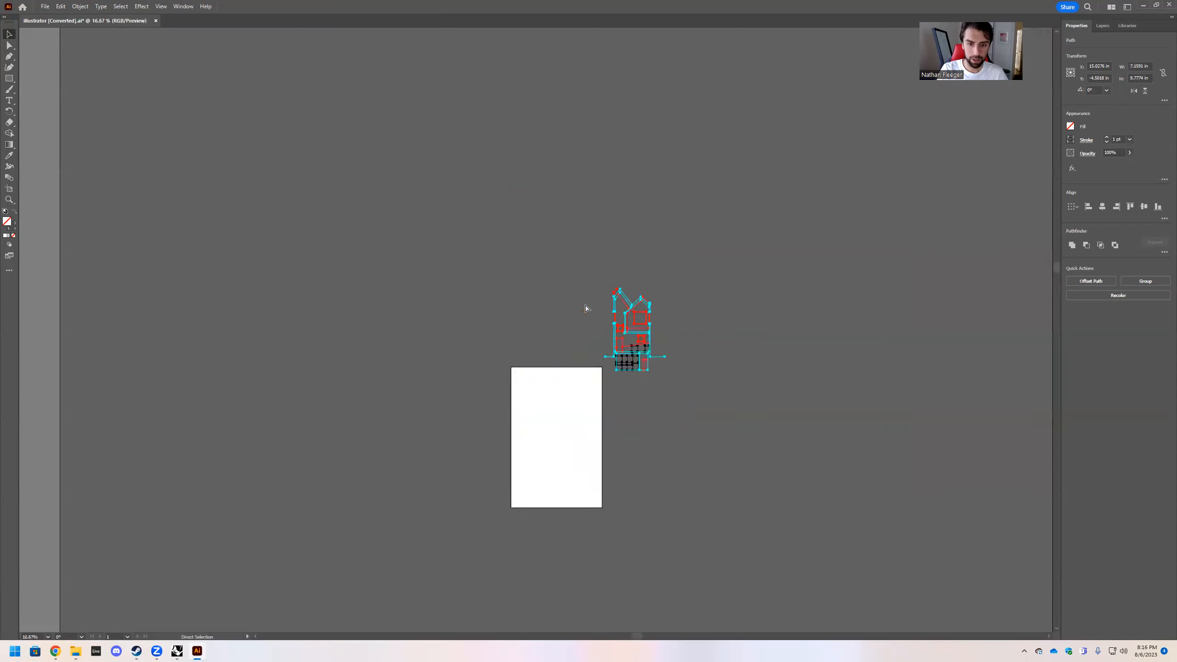
{"action": "scroll", "coordinate": [645, 246], "scroll_direction": "down", "scroll_amount": 5}
{"action": "scroll", "coordinate": [688, 319], "scroll_direction": "down", "scroll_amount": 3}
{"action": "scroll", "coordinate": [688, 318], "scroll_direction": "left", "scroll_amount": 10}
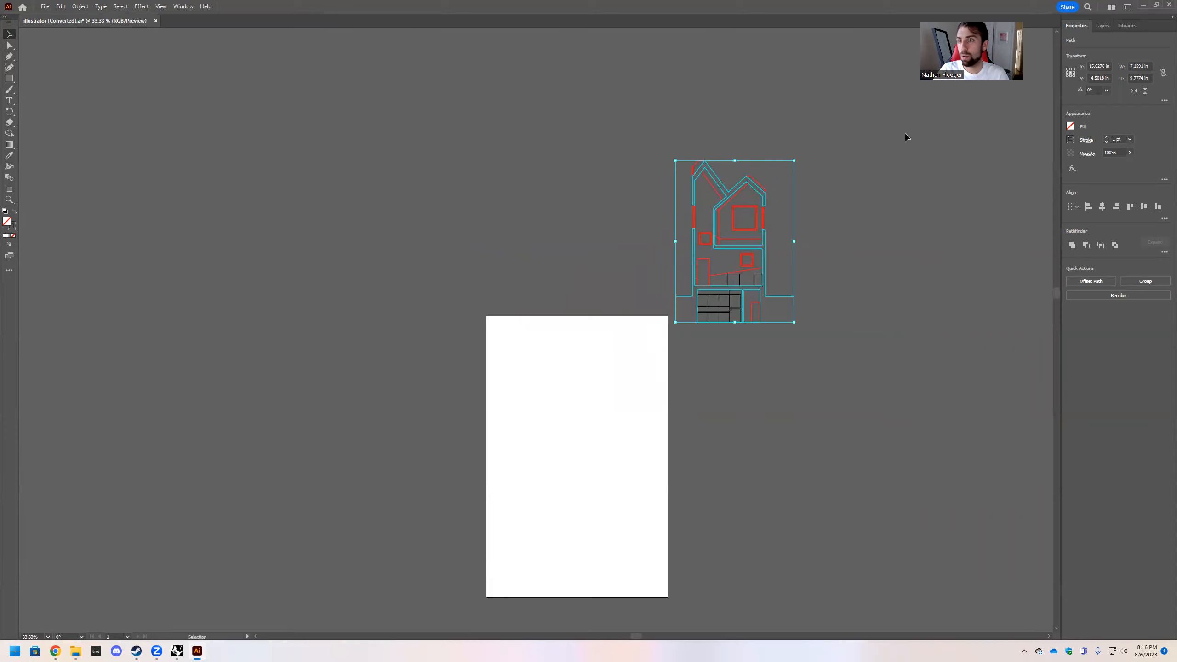
{"action": "scroll", "coordinate": [906, 139], "scroll_direction": "down", "scroll_amount": 7}
{"action": "scroll", "coordinate": [901, 200], "scroll_direction": "up", "scroll_amount": 4}
{"action": "scroll", "coordinate": [901, 198], "scroll_direction": "up", "scroll_amount": 3}
{"action": "scroll", "coordinate": [901, 200], "scroll_direction": "down", "scroll_amount": 1}
{"action": "key", "text": "a"}
{"action": "scroll", "coordinate": [846, 197], "scroll_direction": "right", "scroll_amount": 7}
{"action": "scroll", "coordinate": [845, 197], "scroll_direction": "left", "scroll_amount": 8}
{"action": "key", "text": "v"}
{"action": "scroll", "coordinate": [849, 204], "scroll_direction": "left", "scroll_amount": 1}
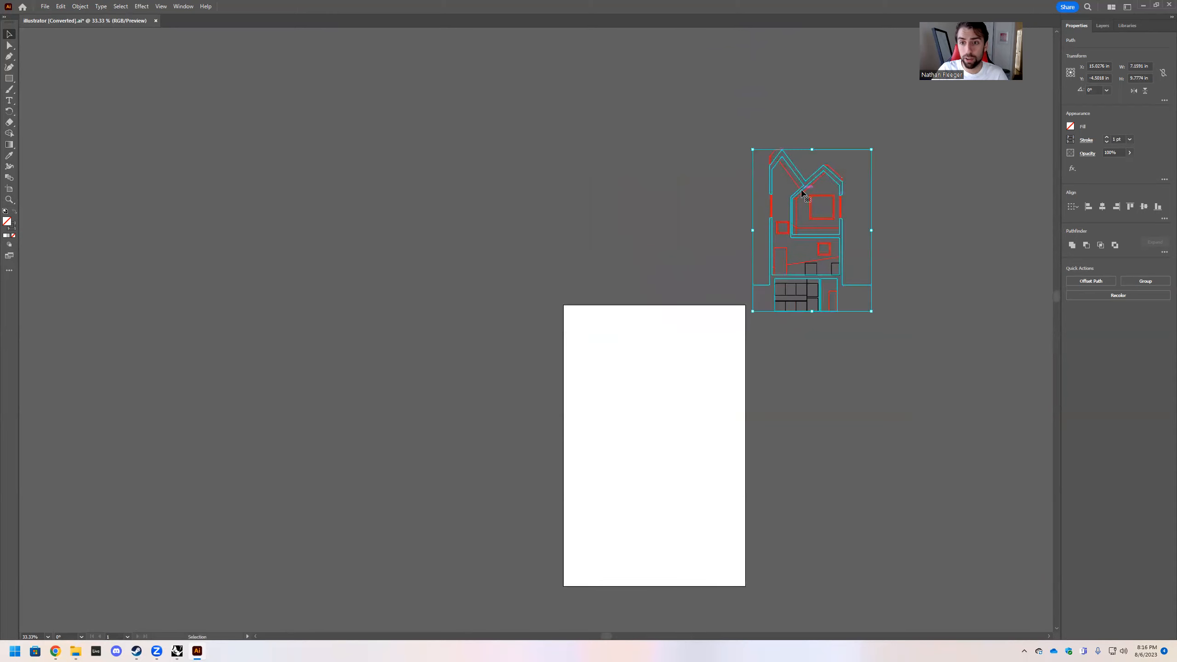
{"action": "left_click_drag", "start_coordinate": [805, 194], "coordinate": [655, 405]}
{"action": "scroll", "coordinate": [636, 280], "scroll_direction": "right", "scroll_amount": 1}
{"action": "scroll", "coordinate": [627, 296], "scroll_direction": "down", "scroll_amount": 2}
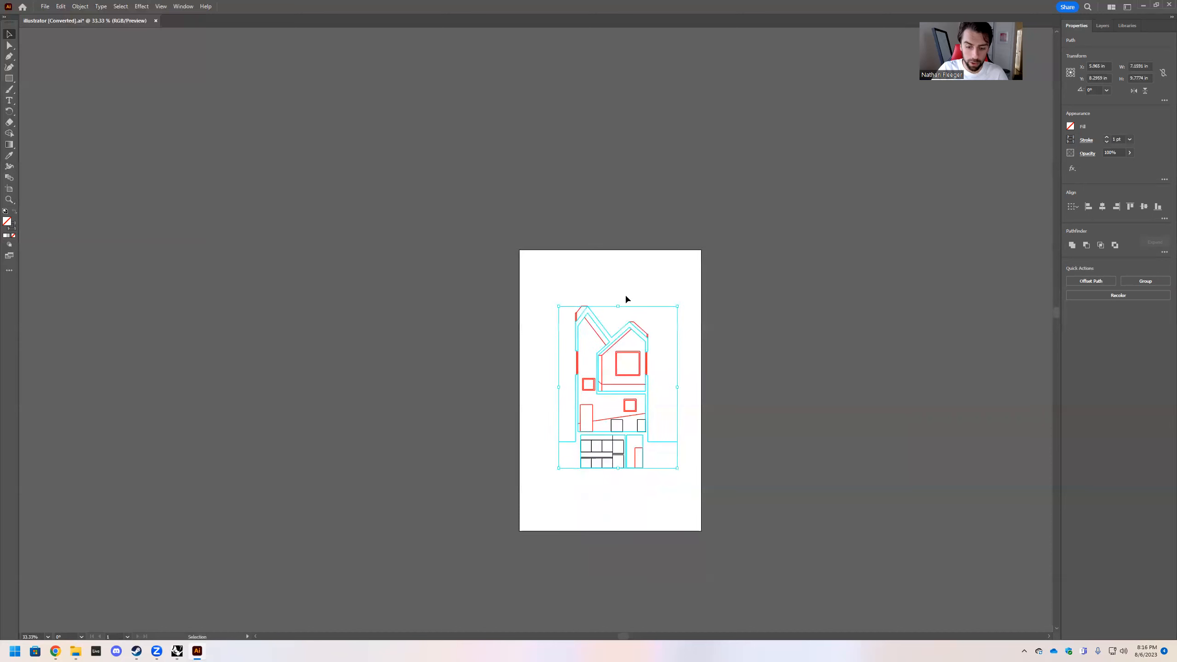
Step: Select all artwork on the cut line layer, test moving it off the artboard and undo that move
{"action": "key", "text": "ctrl+equal"}
{"action": "key", "text": "ctrl+equal"}
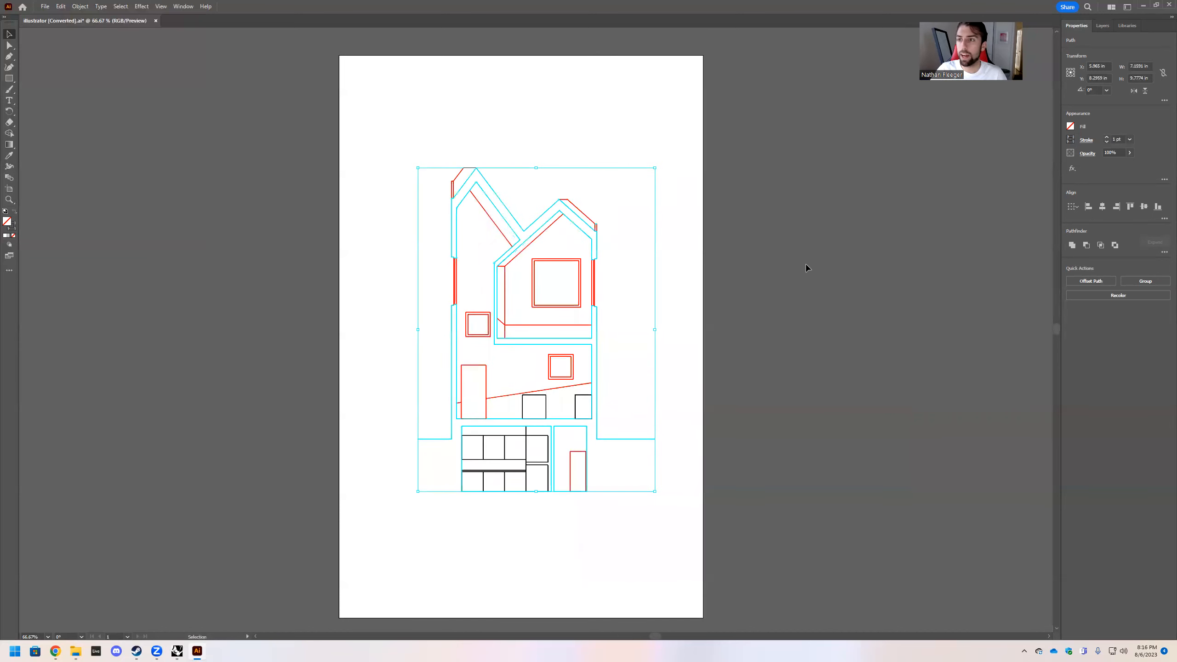
{"action": "left_click", "coordinate": [1104, 26]}
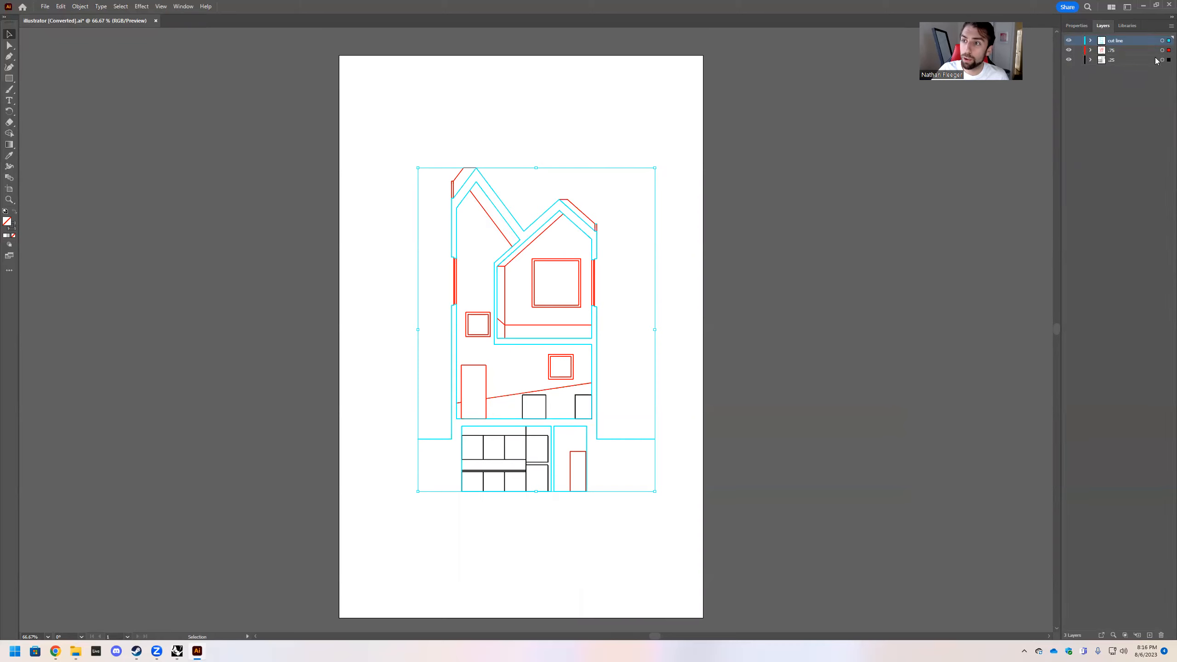
{"action": "left_click", "coordinate": [767, 212]}
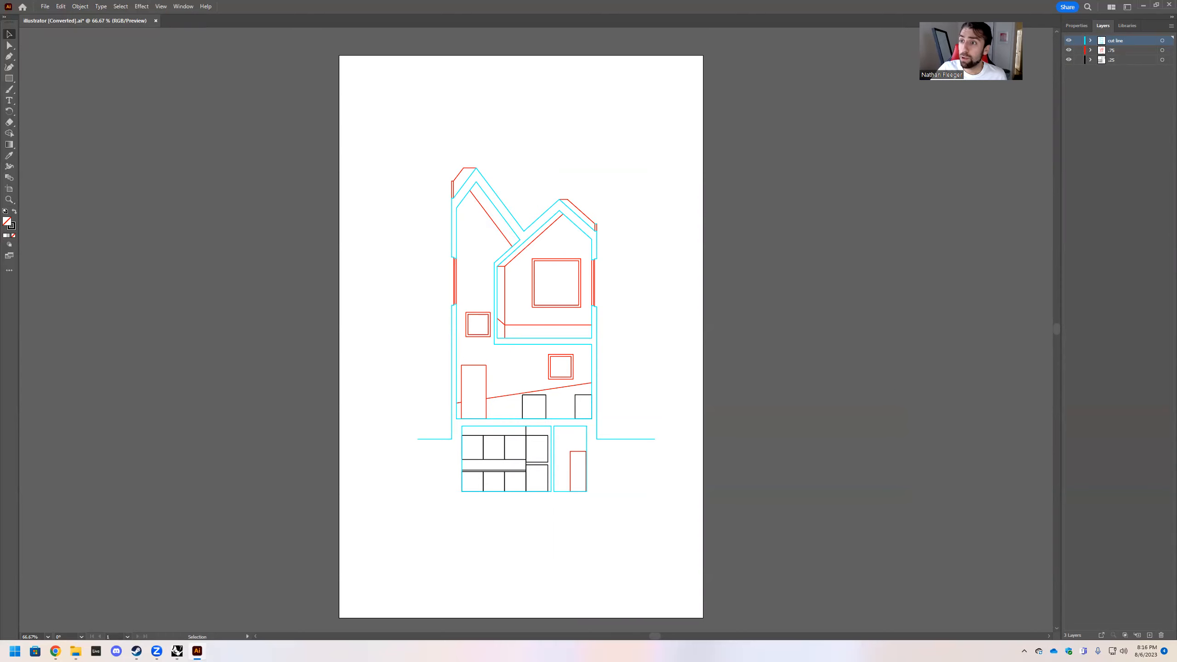
{"action": "left_click", "coordinate": [1162, 41]}
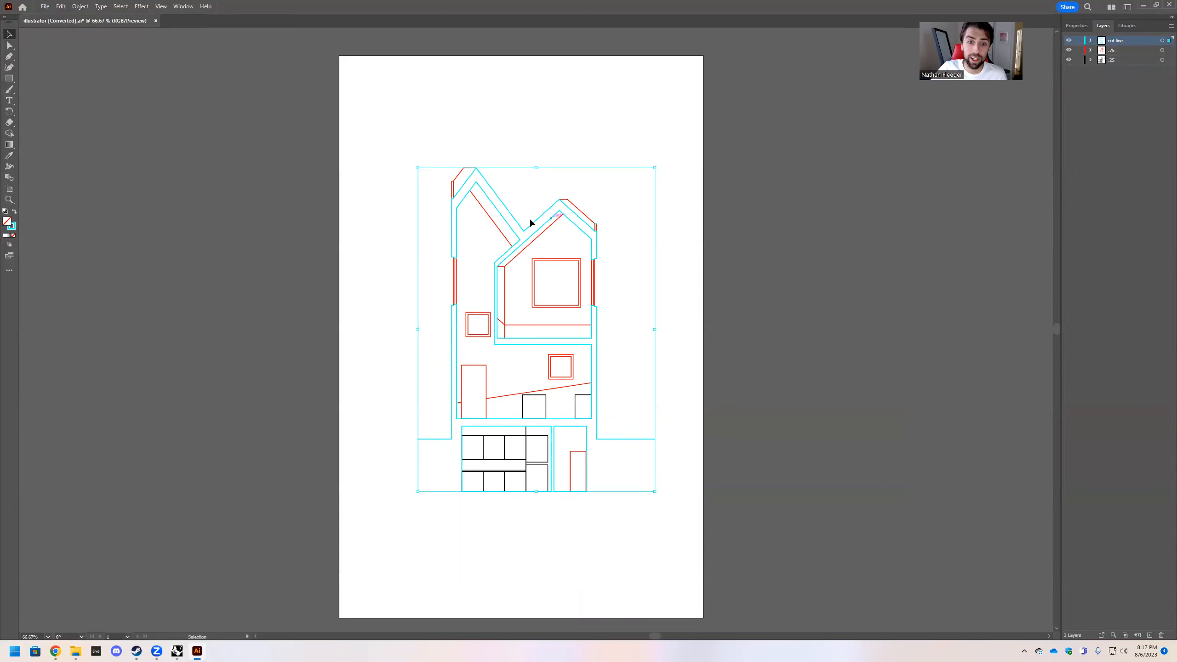
{"action": "left_click_drag", "start_coordinate": [515, 224], "coordinate": [887, 177]}
{"action": "key", "text": "ctrl+z"}
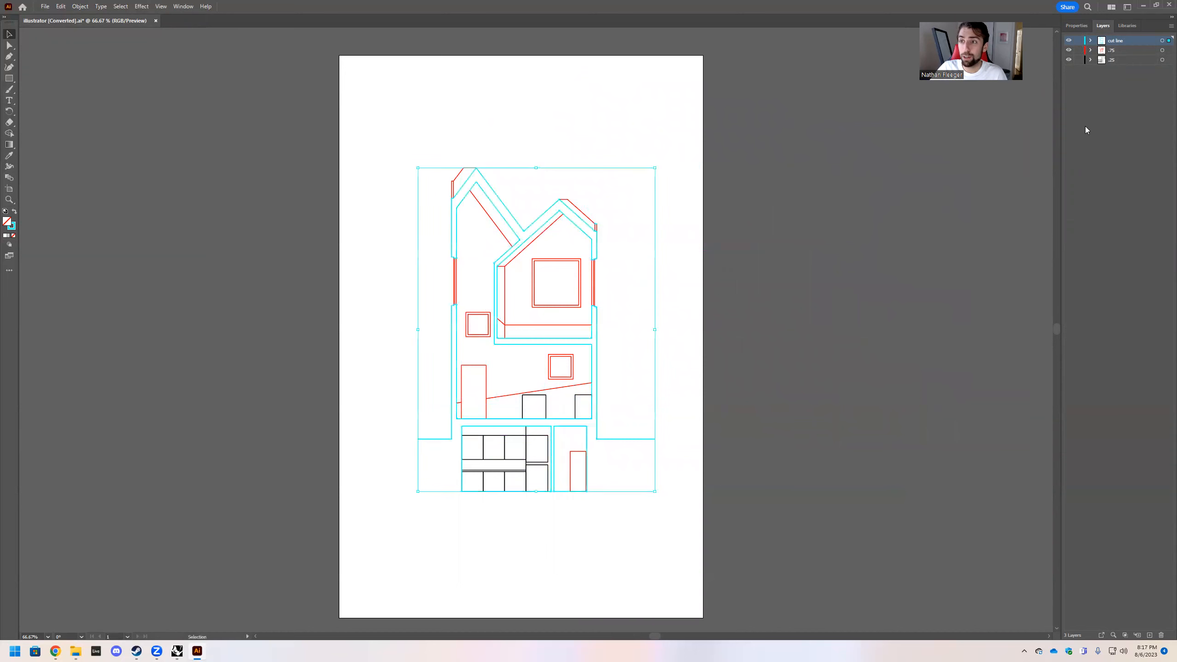
Step: Set the stroke weight of the selected cut line artwork to 2 pt
{"action": "left_click", "coordinate": [1069, 25]}
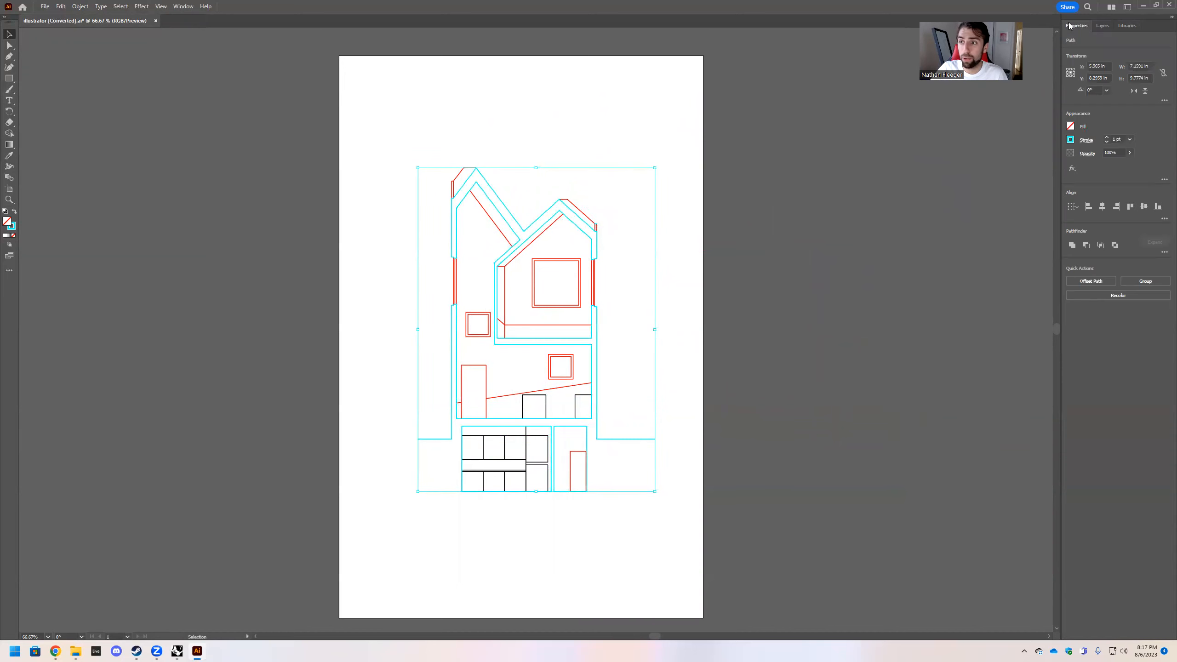
{"action": "left_click", "coordinate": [1129, 140]}
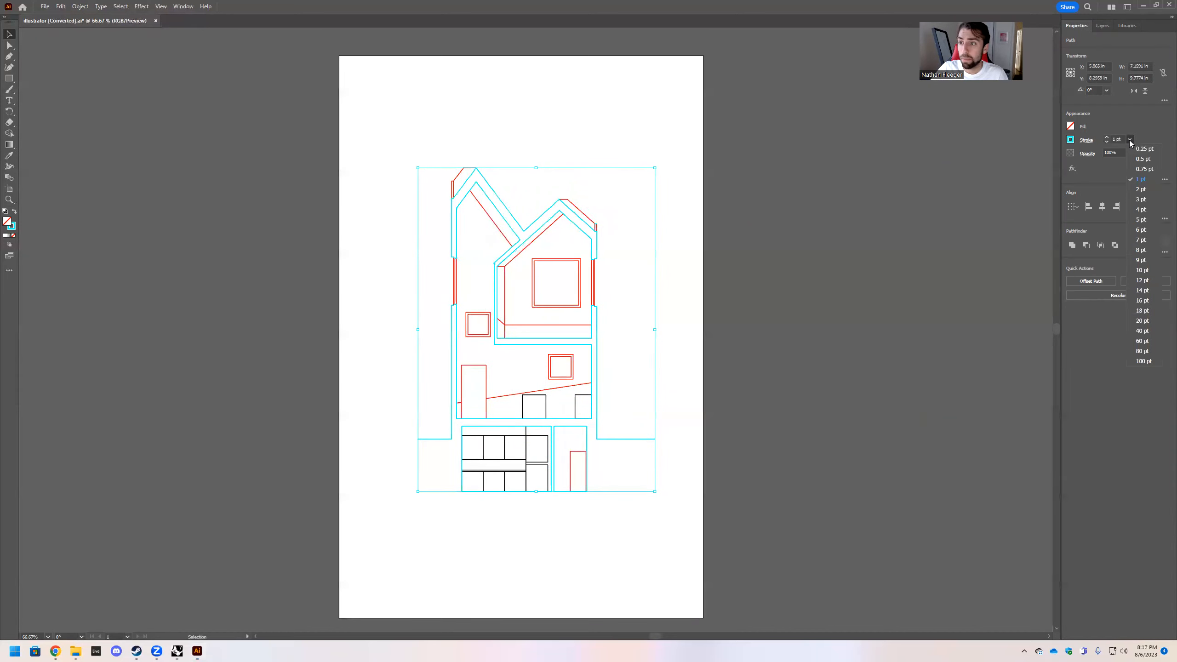
{"action": "left_click", "coordinate": [1140, 189]}
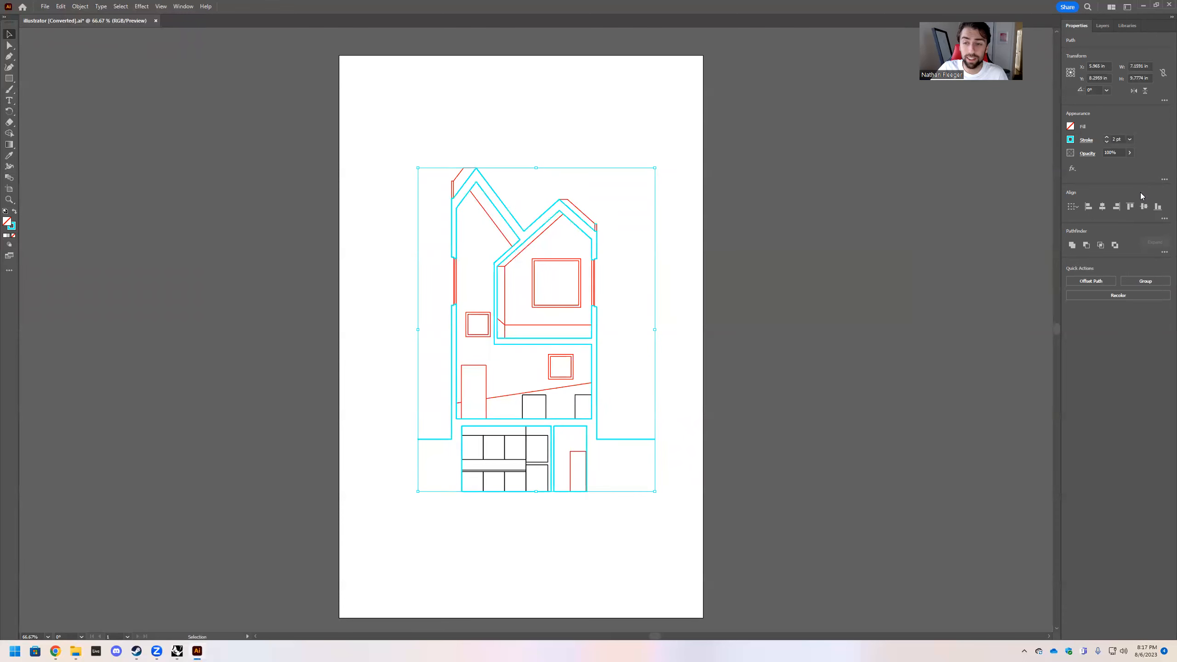
Step: Change the stroke colour of the selected cut line artwork to black and deselect it
{"action": "left_click", "coordinate": [1082, 140]}
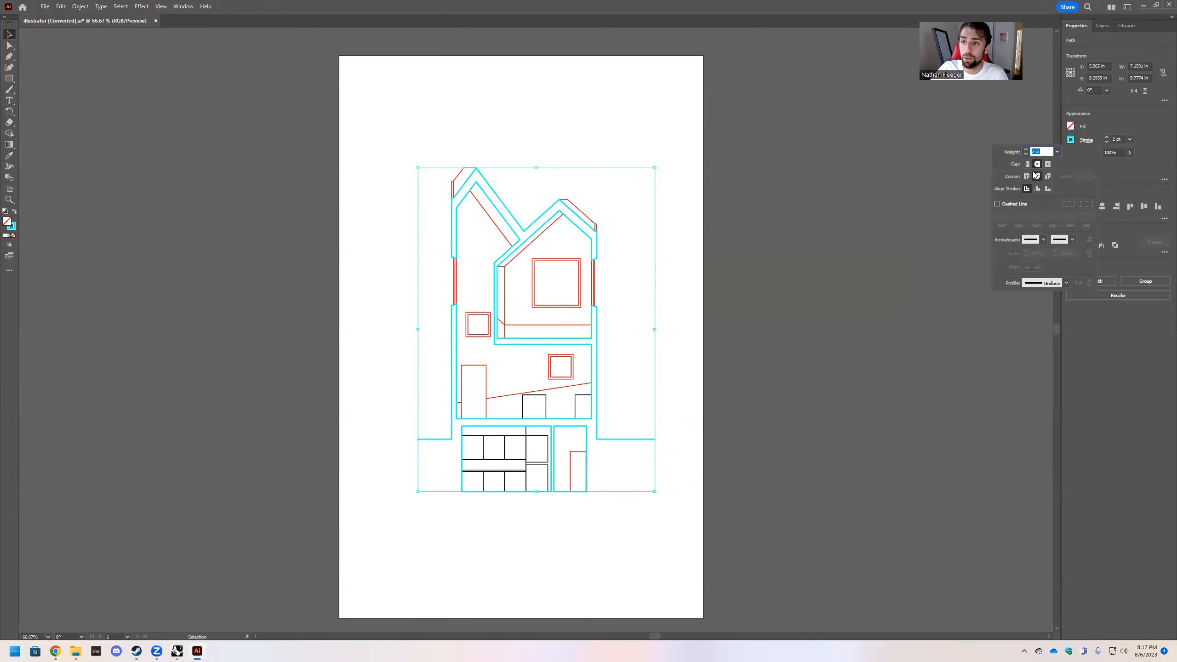
{"action": "left_click", "coordinate": [1070, 140]}
{"action": "left_click", "coordinate": [1070, 141]}
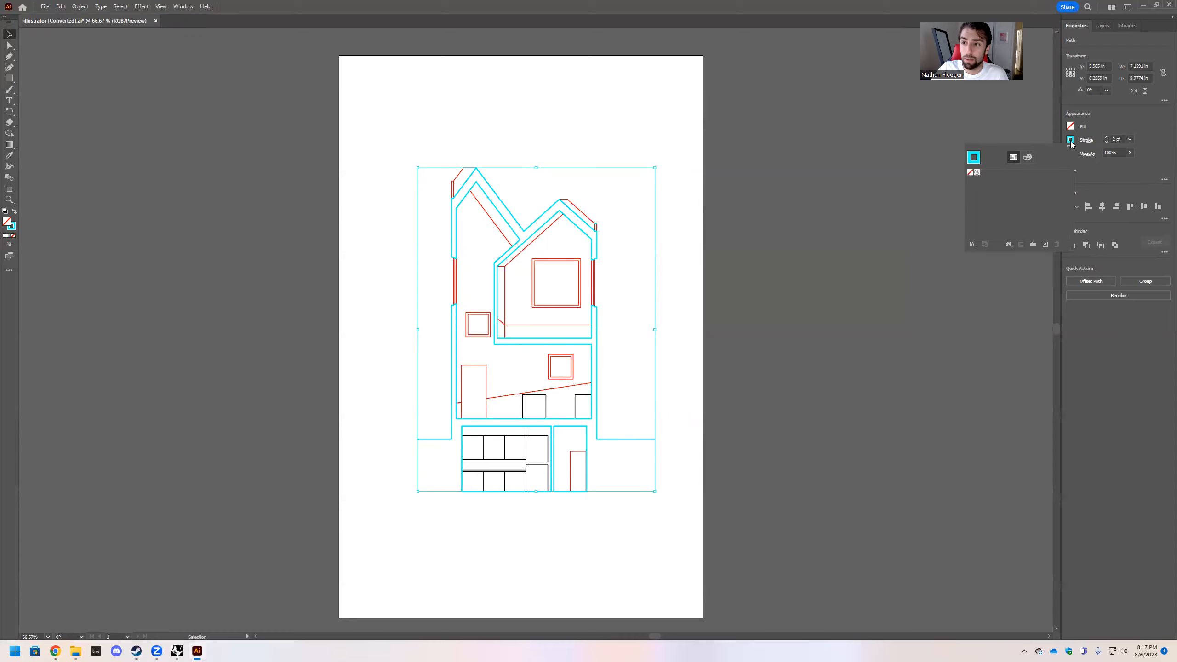
{"action": "left_click", "coordinate": [1027, 157]}
{"action": "left_click", "coordinate": [980, 220]}
{"action": "left_click", "coordinate": [977, 219]}
{"action": "key", "text": "Escape"}
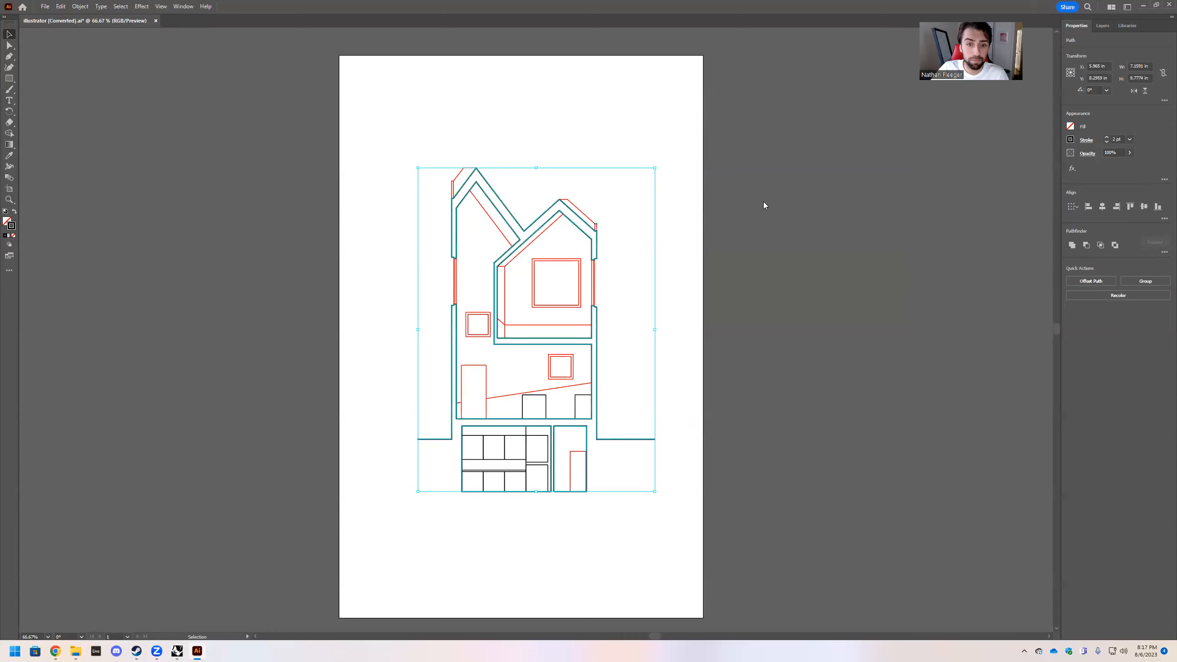
{"action": "left_click", "coordinate": [757, 204]}
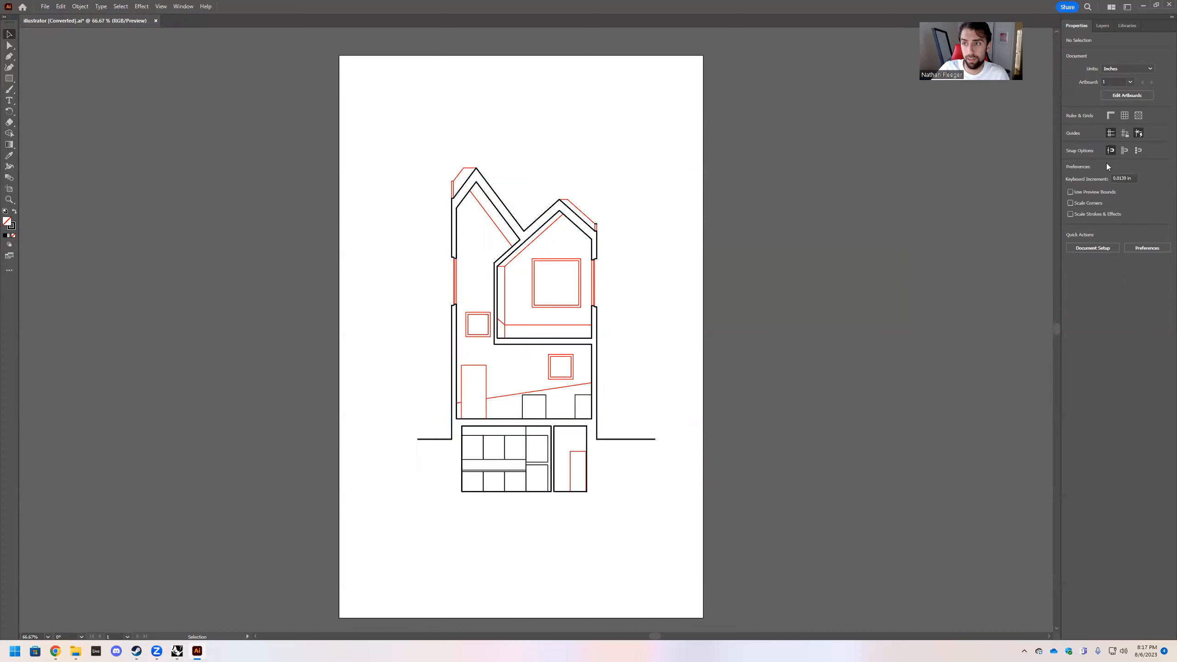
Step: Select all red artwork on the .75 layer, set its stroke to 0.75 pt and black, and deselect it
{"action": "left_click", "coordinate": [1099, 28]}
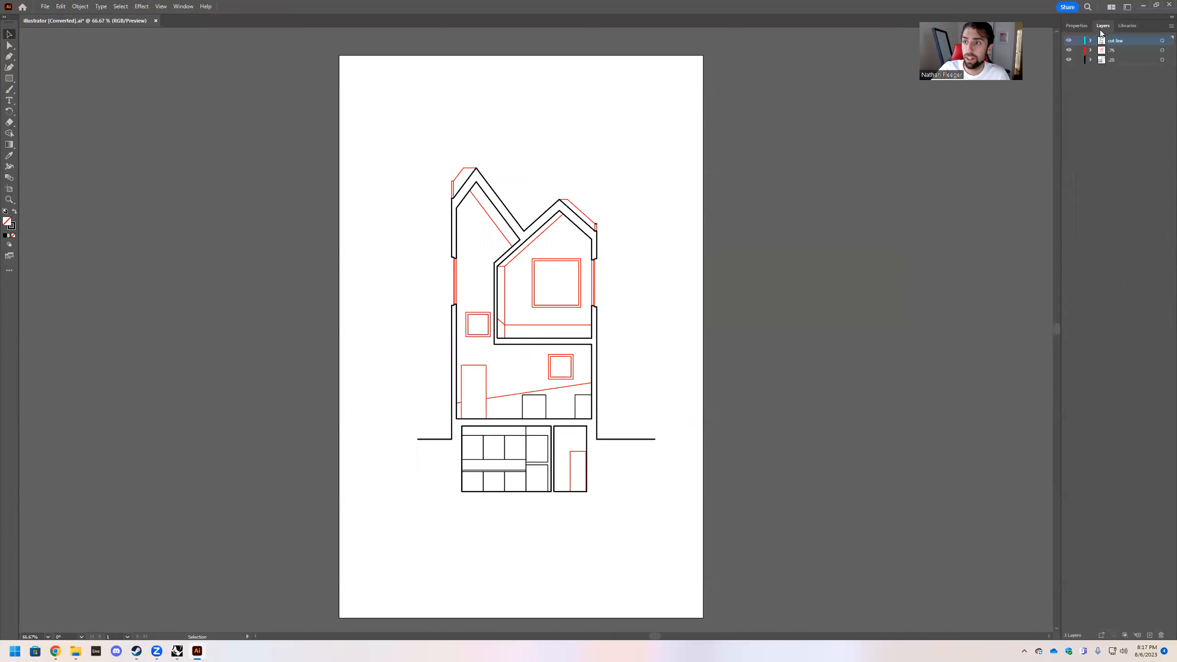
{"action": "left_click", "coordinate": [1164, 51]}
{"action": "left_click", "coordinate": [1076, 25]}
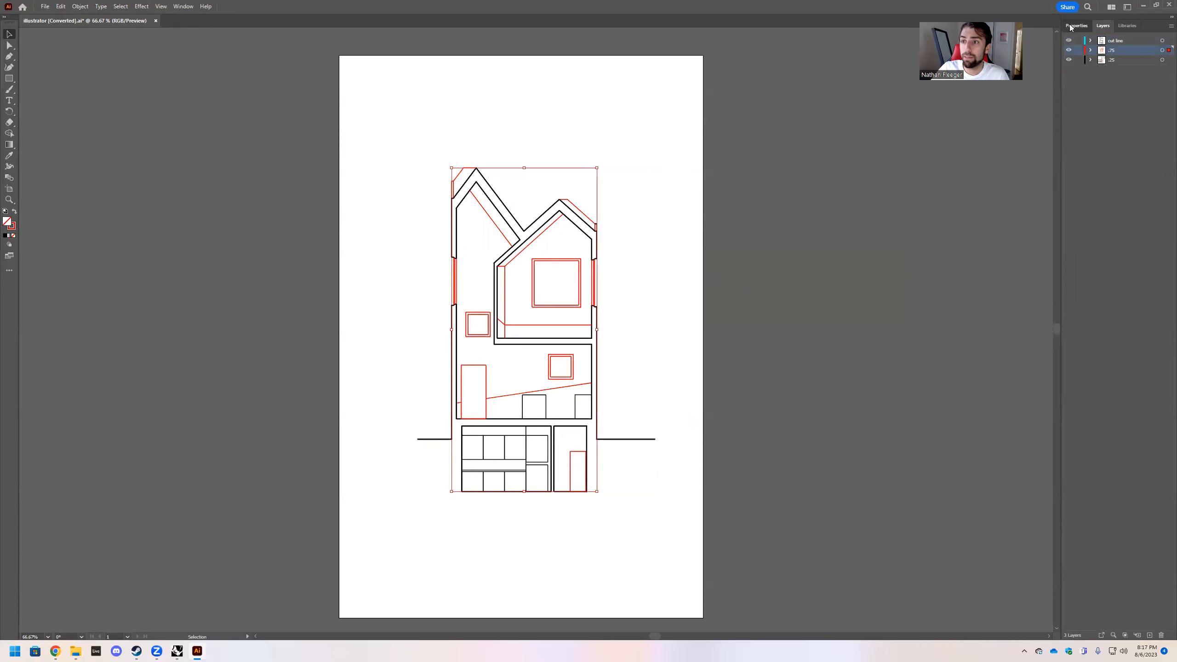
{"action": "left_click", "coordinate": [1129, 140]}
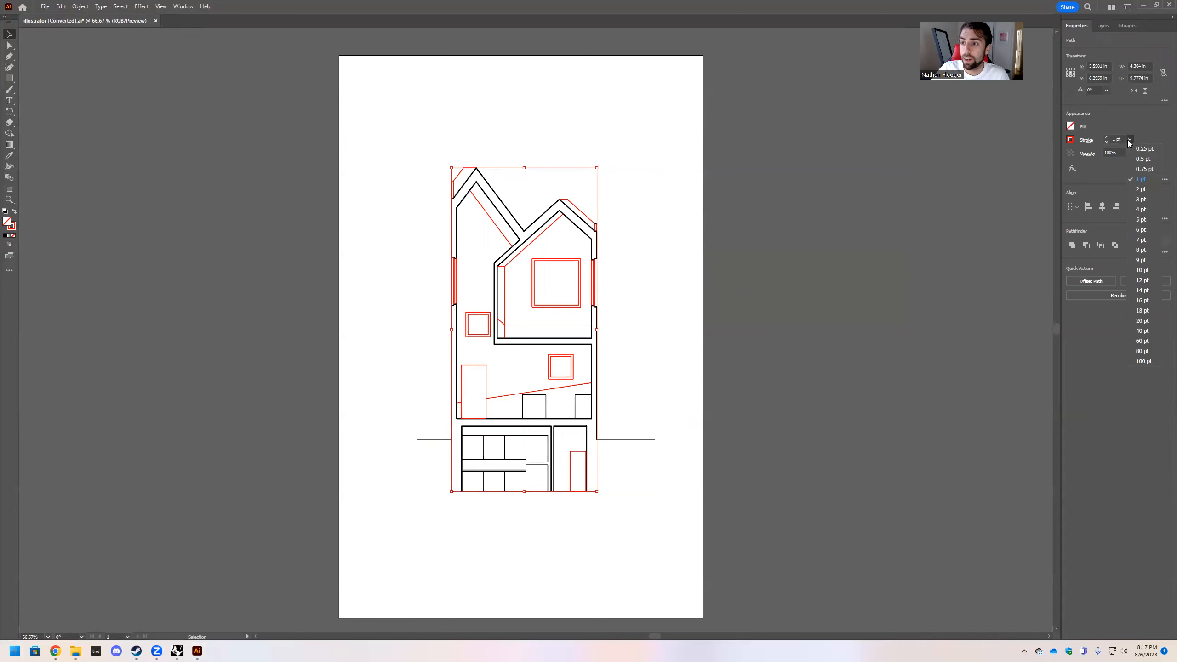
{"action": "left_click", "coordinate": [1140, 171]}
{"action": "left_click", "coordinate": [1070, 140]}
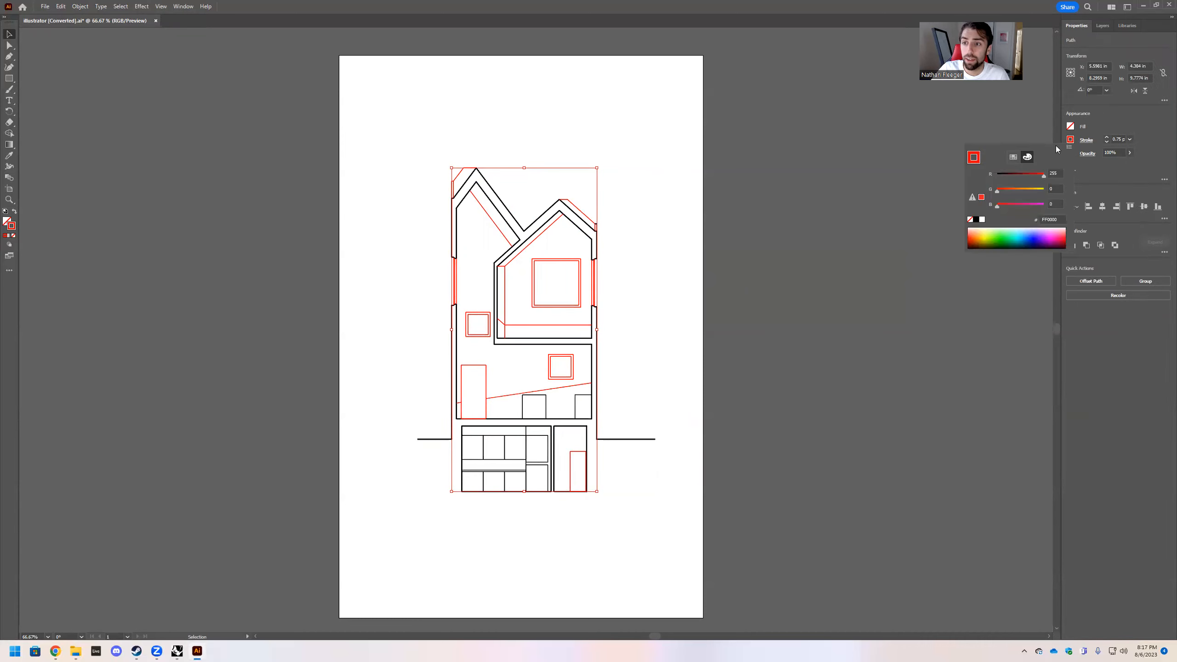
{"action": "left_click", "coordinate": [977, 219]}
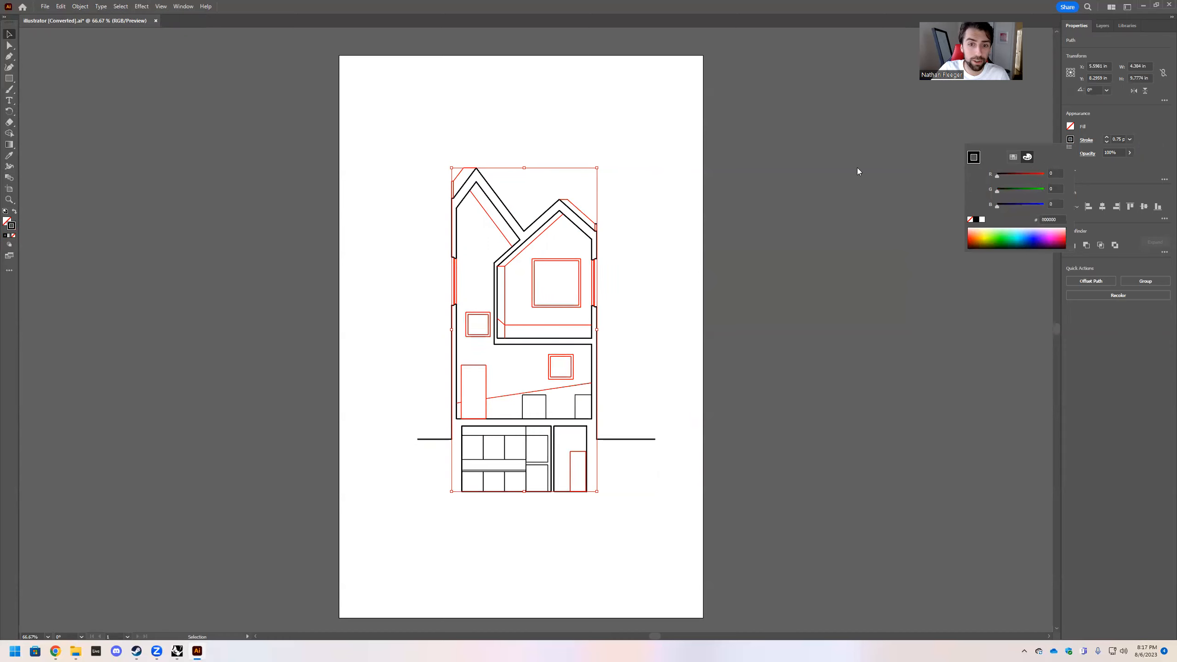
{"action": "left_click", "coordinate": [857, 167]}
{"action": "left_click", "coordinate": [773, 225]}
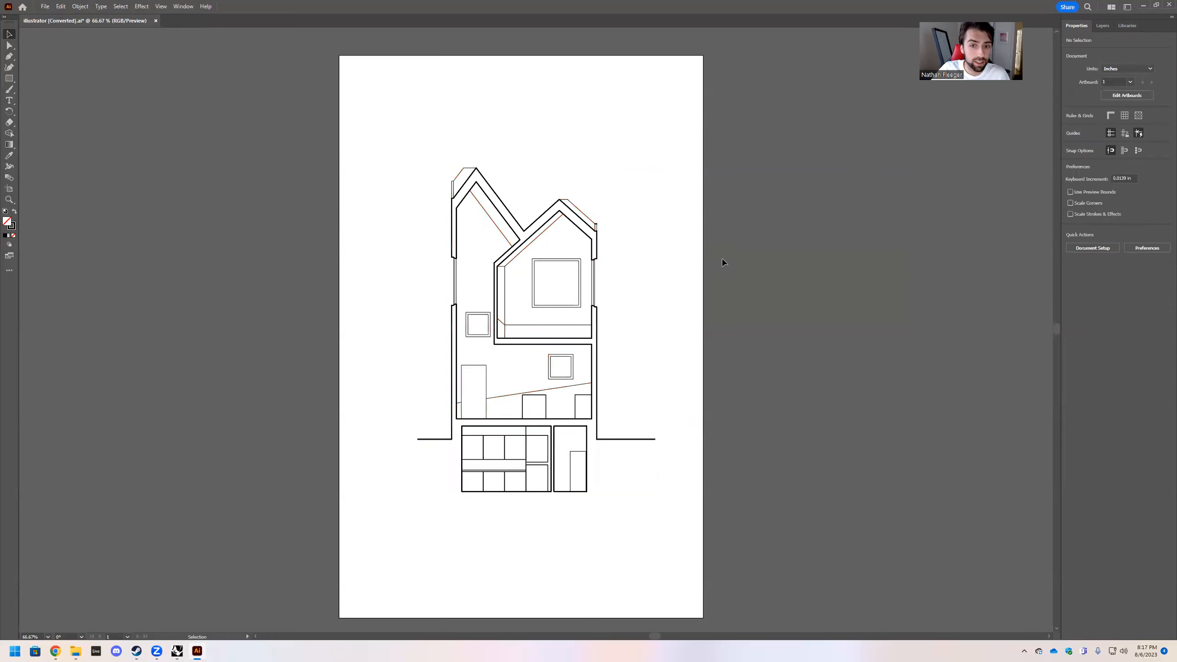
Step: Select all artwork on the .25 layer, set its stroke weight to 0.25 pt, and deselect it to review the line weights
{"action": "left_click", "coordinate": [1096, 25]}
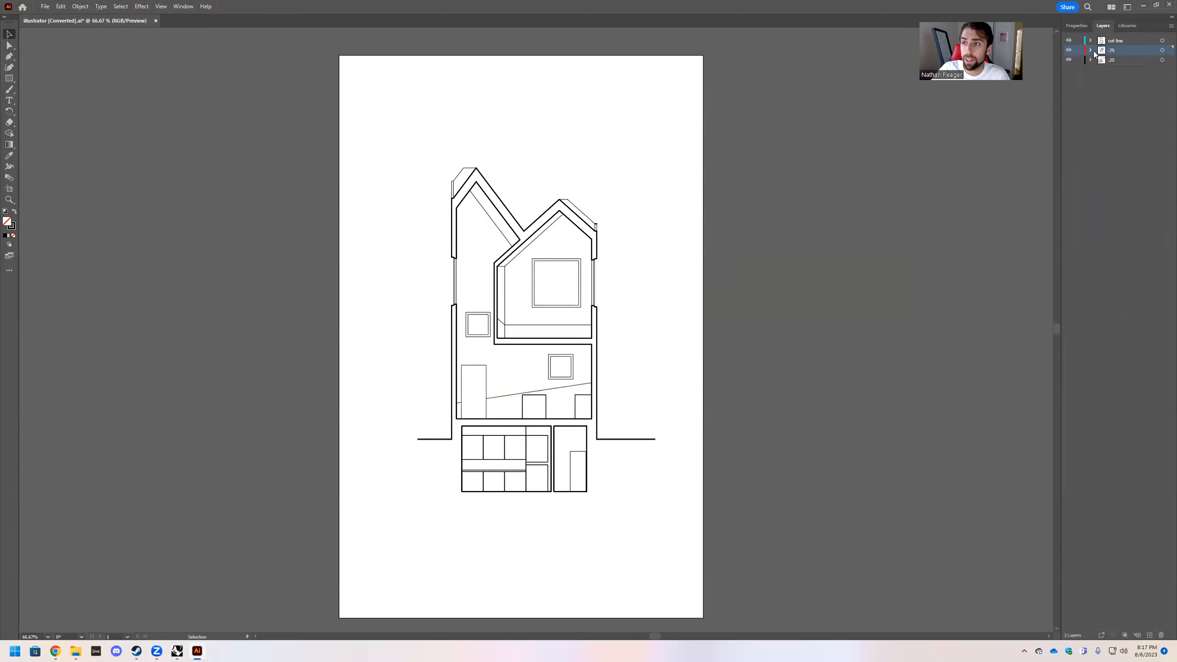
{"action": "left_click", "coordinate": [1164, 60]}
{"action": "left_click", "coordinate": [1075, 26]}
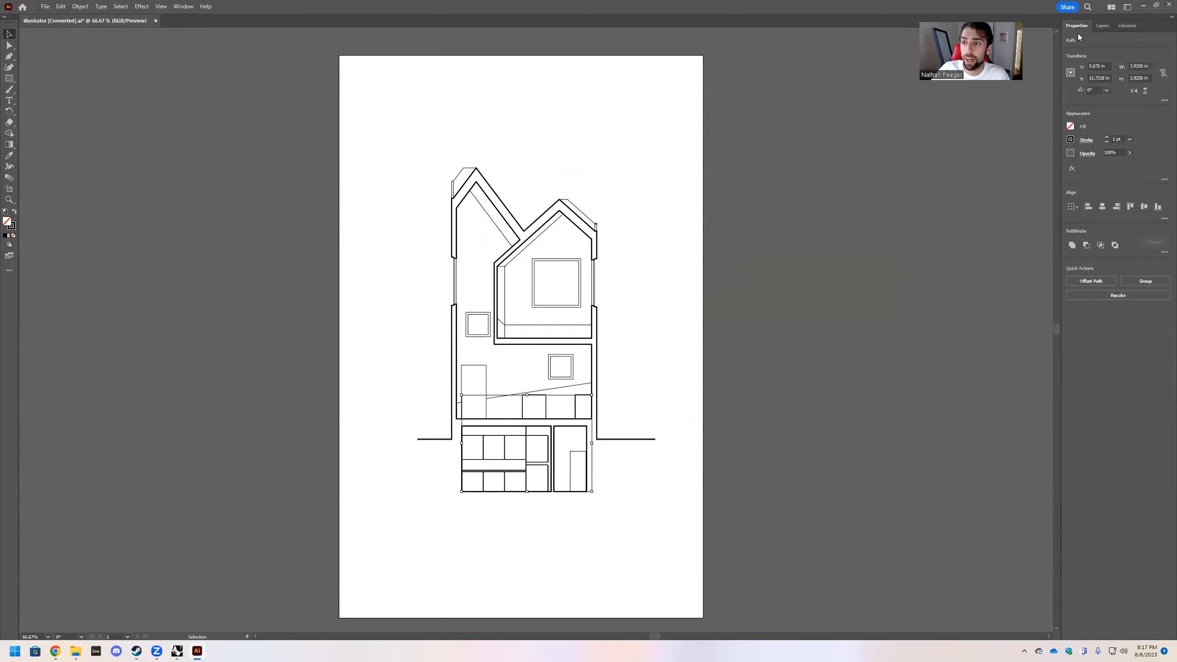
{"action": "left_click", "coordinate": [1130, 140]}
{"action": "left_click", "coordinate": [1137, 147]}
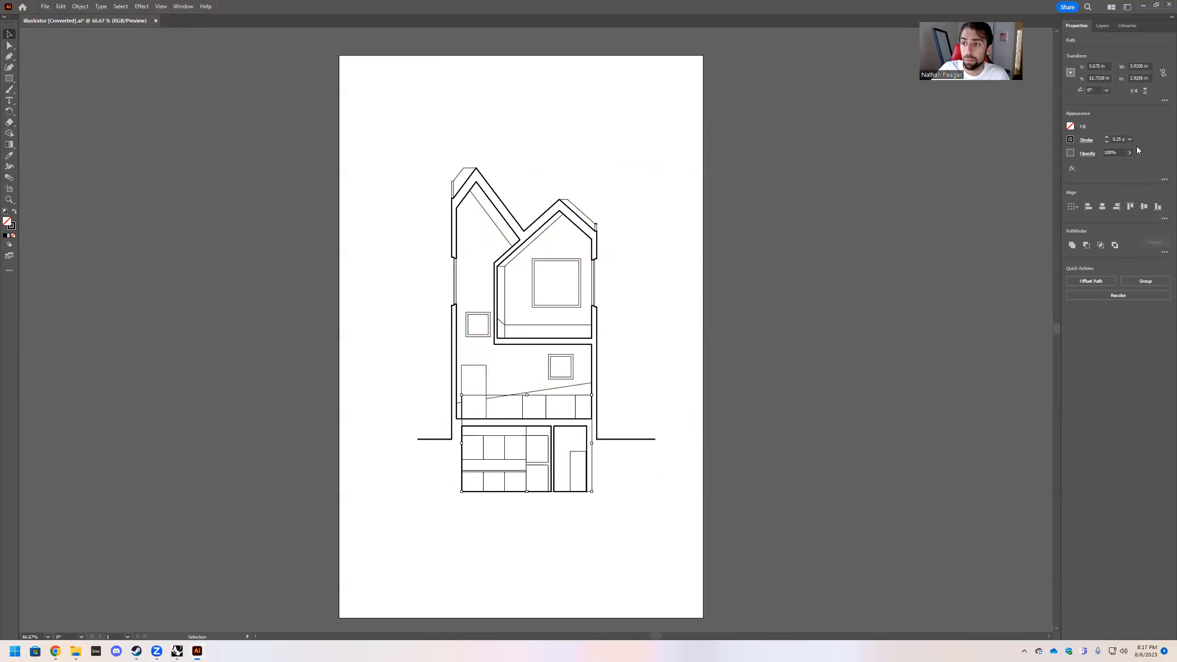
{"action": "left_click", "coordinate": [648, 210]}
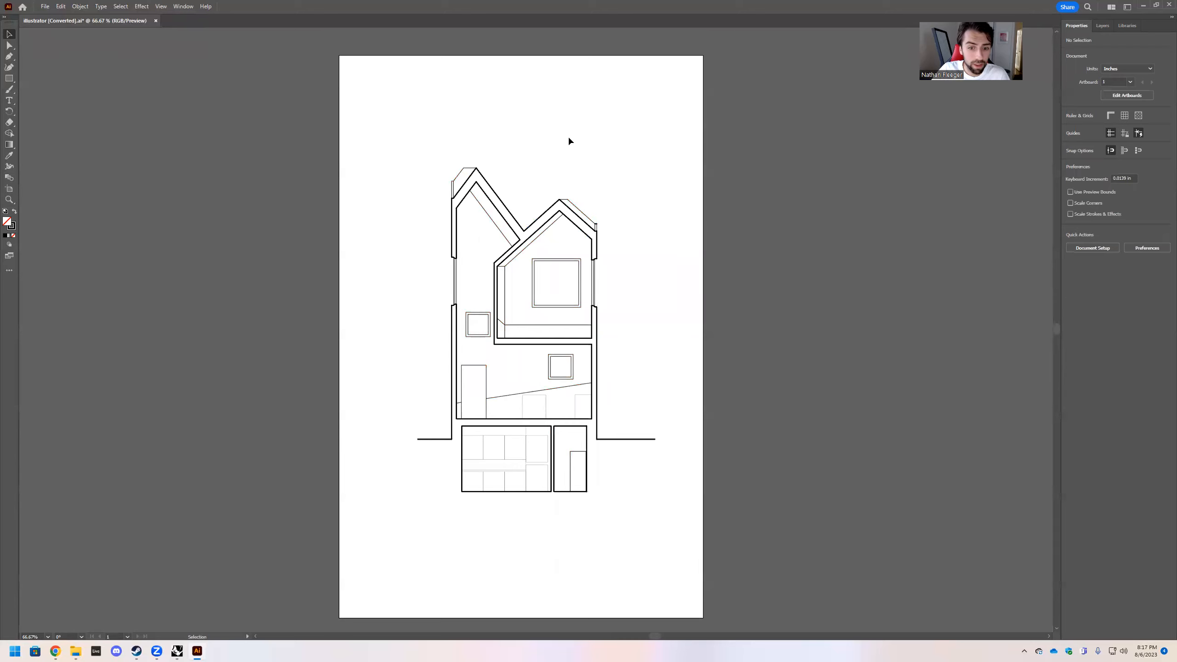
{"action": "scroll", "coordinate": [579, 153], "scroll_direction": "down", "scroll_amount": 2}
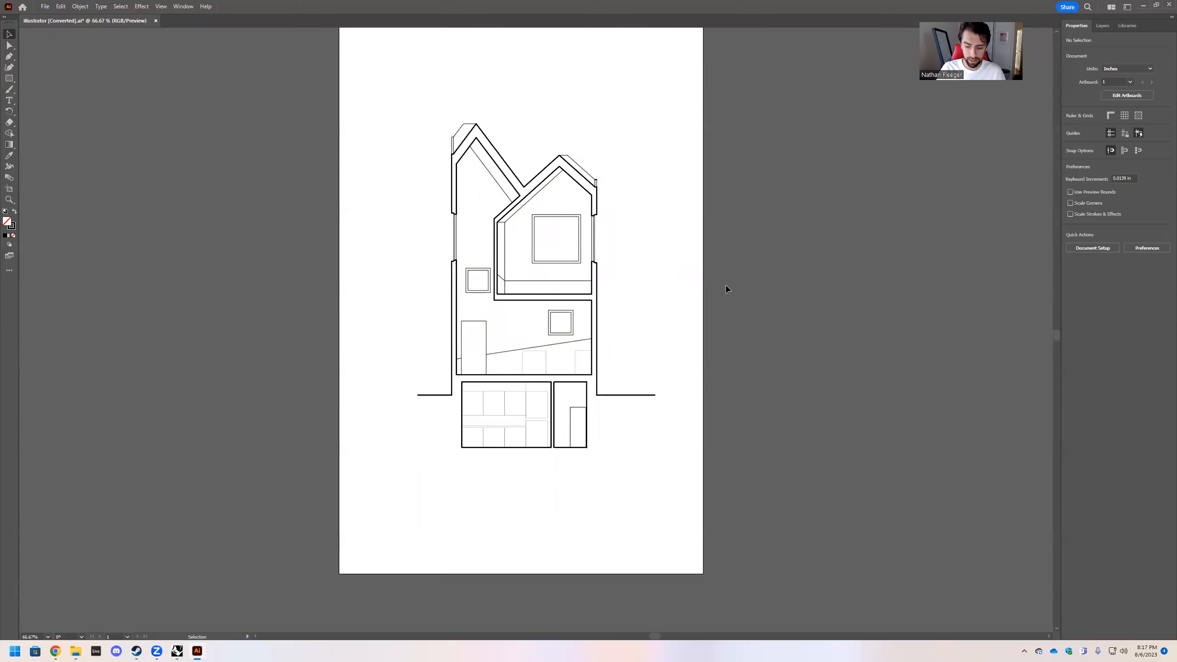
{"action": "scroll", "coordinate": [751, 278], "scroll_direction": "up", "scroll_amount": 2}
{"action": "scroll", "coordinate": [769, 296], "scroll_direction": "left", "scroll_amount": 1}
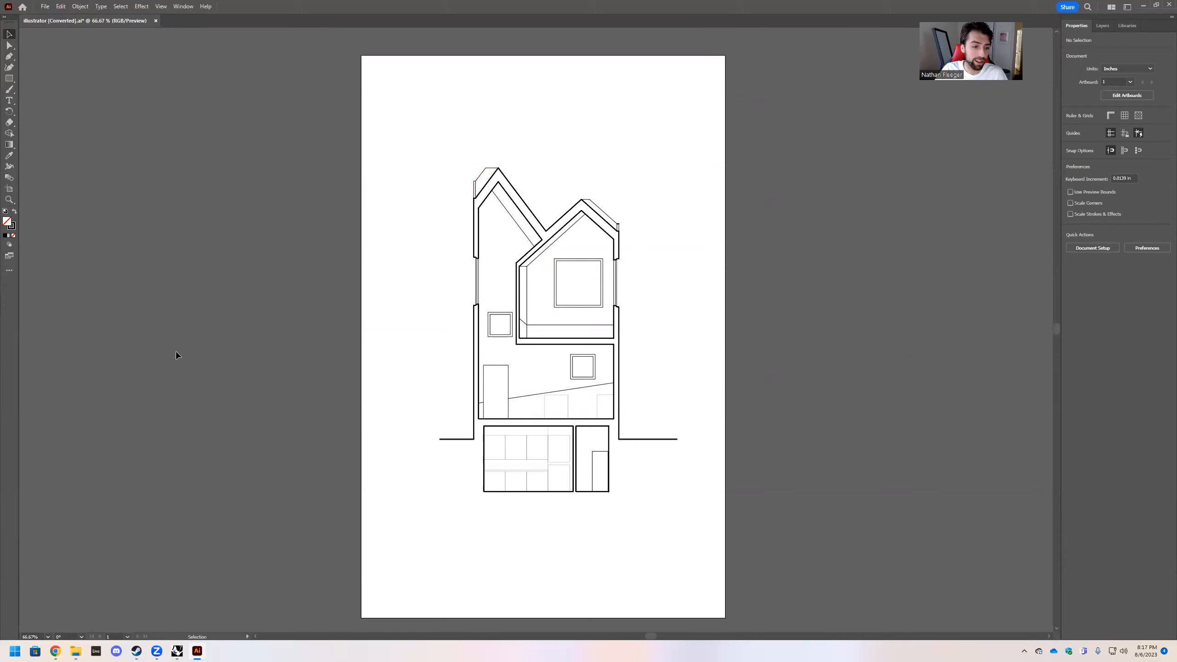
Step: Place the MALL_HausGables_Sections-C image from the teaching tracing folder beside the artboard as a linked reference
{"action": "mouse_move", "coordinate": [80, 651]}
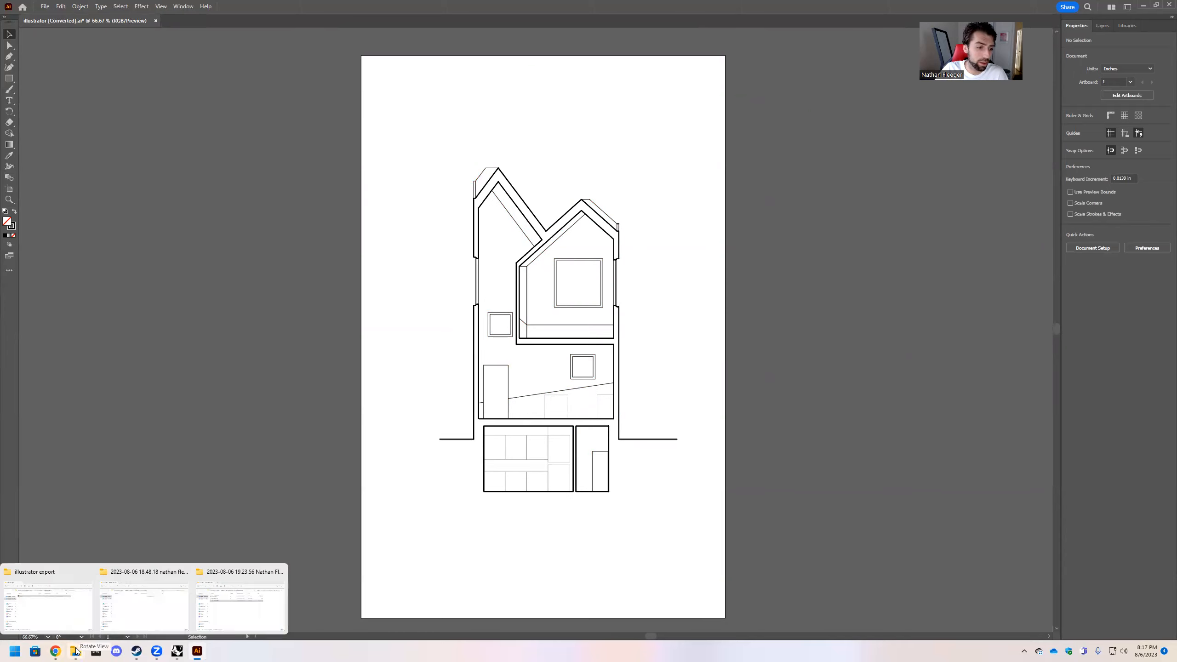
{"action": "left_click", "coordinate": [54, 611]}
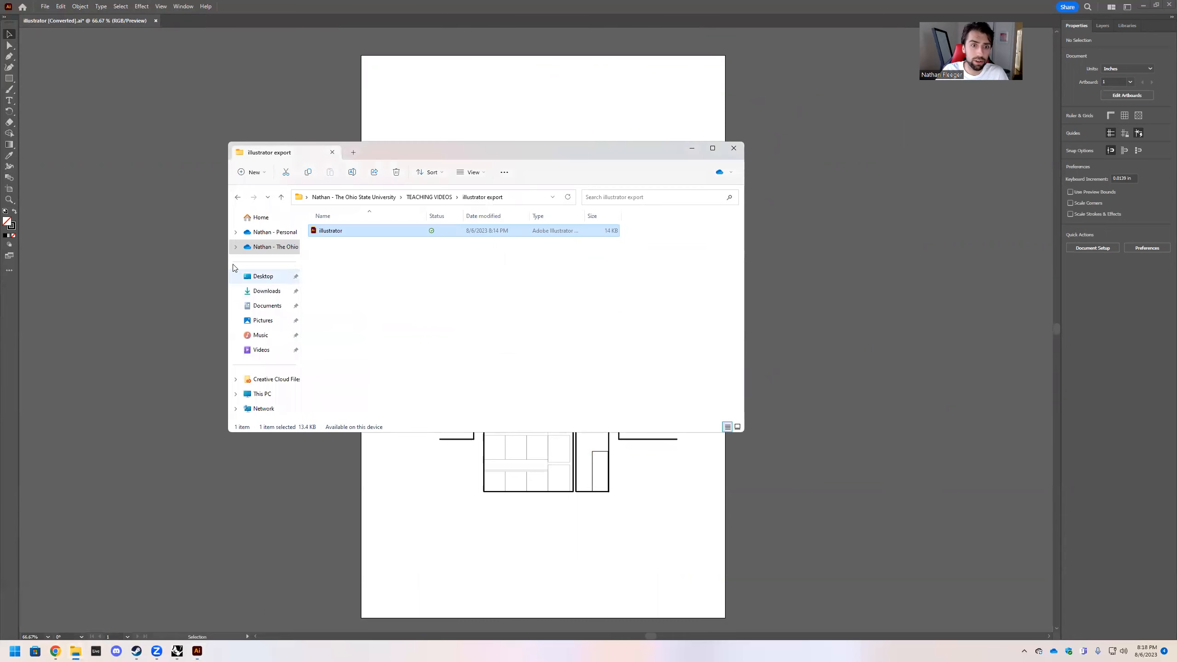
{"action": "left_click", "coordinate": [432, 199]}
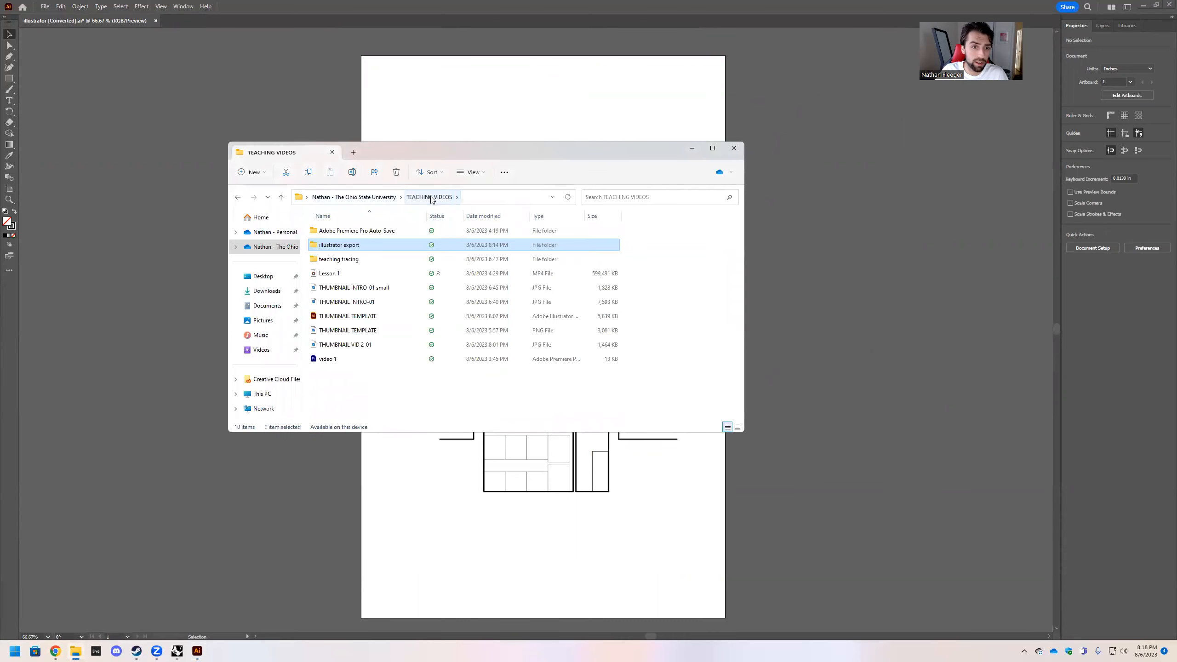
{"action": "double_click", "coordinate": [361, 261]}
{"action": "left_click_drag", "start_coordinate": [382, 256], "coordinate": [806, 246]}
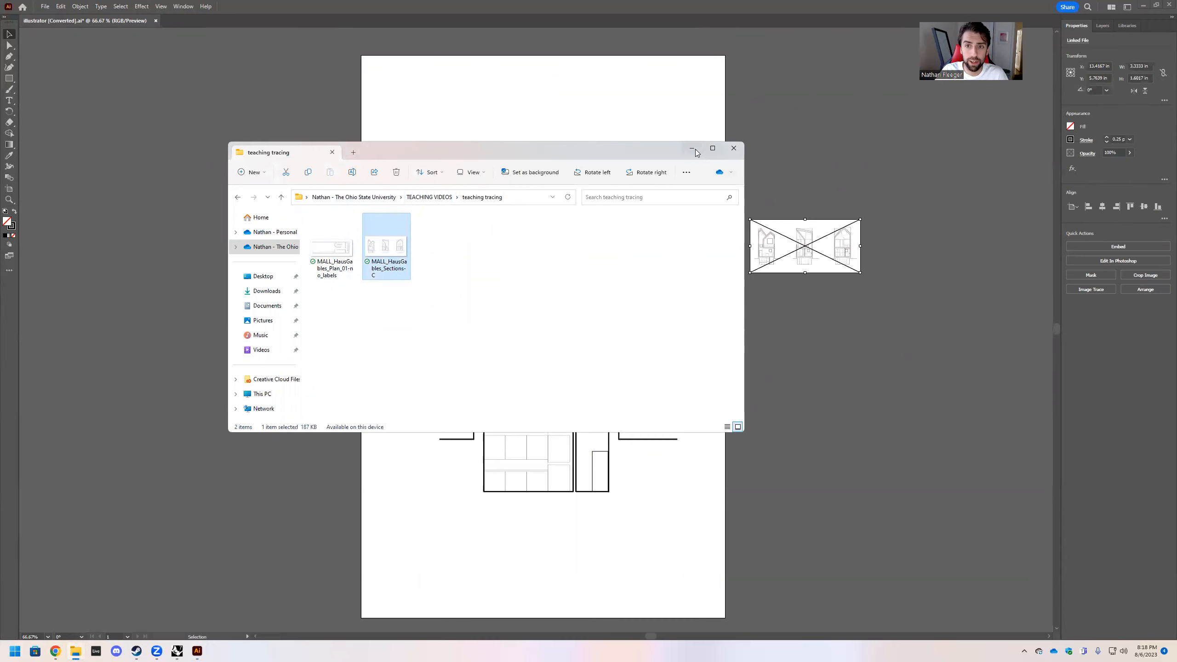
{"action": "left_click", "coordinate": [692, 148]}
Step: Enlarge the linked reference image proportionally to about 31.7 in wide and move it clear of the artboard for comparison
{"action": "mouse_move", "coordinate": [750, 273]}
{"action": "left_mouse_down"}
{"action": "mouse_move", "coordinate": [534, 346]}
{"action": "mouse_move", "coordinate": [222, 496]}
{"action": "mouse_move", "coordinate": [95, 532]}
{"action": "mouse_move", "coordinate": [78, 553]}
{"action": "left_mouse_up"}
{"action": "left_click_drag", "start_coordinate": [163, 554], "coordinate": [342, 566]}
{"action": "left_click_drag", "start_coordinate": [421, 316], "coordinate": [768, 315]}
{"action": "left_click", "coordinate": [341, 314]}
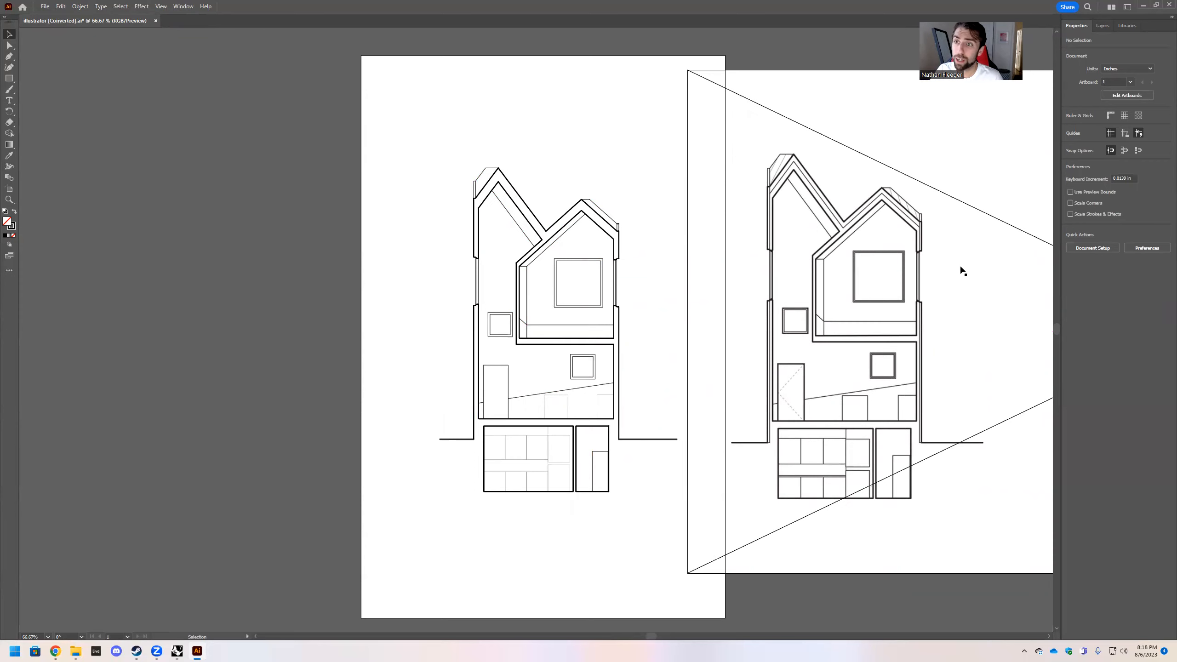
{"action": "left_click_drag", "start_coordinate": [798, 221], "coordinate": [972, 213]}
Step: Save the drawing on the computer as an Illustrator file, replacing the existing illustrator file in the illustrator export folder
{"action": "left_click", "coordinate": [46, 7]}
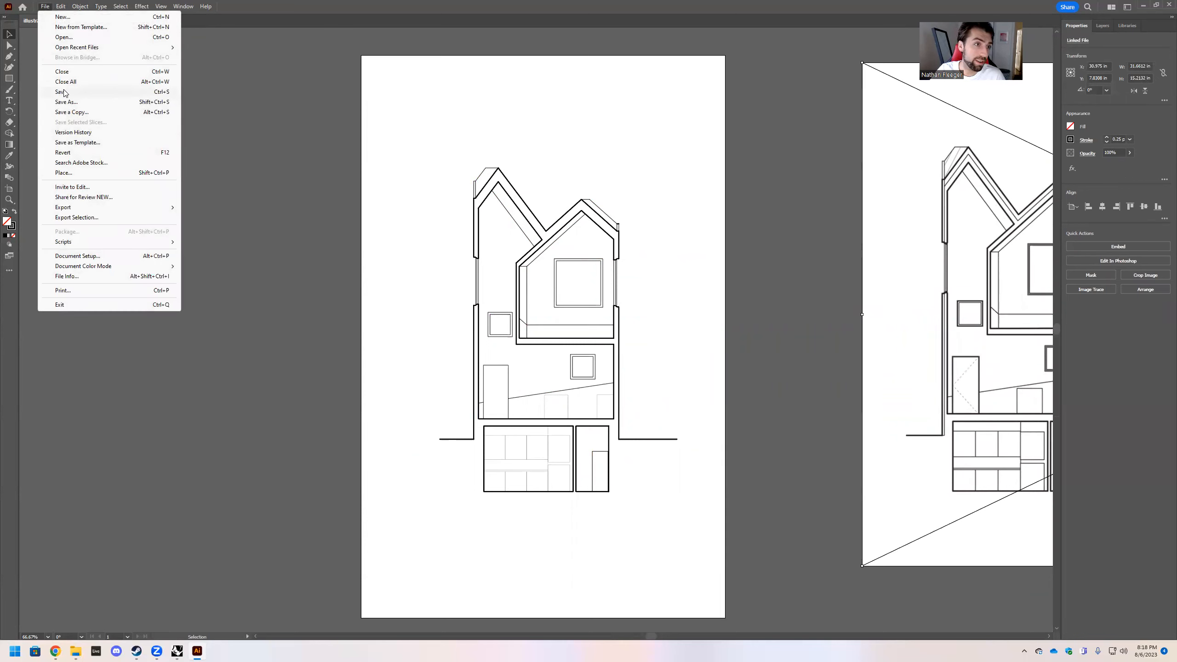
{"action": "left_click", "coordinate": [83, 102]}
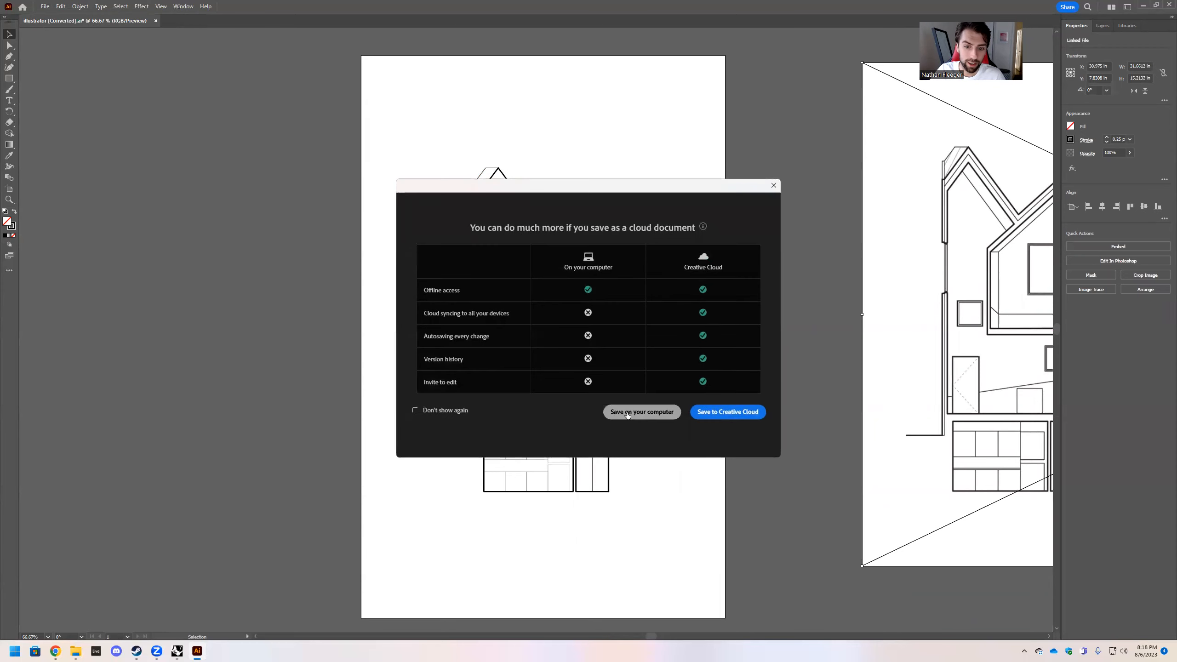
{"action": "left_click", "coordinate": [627, 412]}
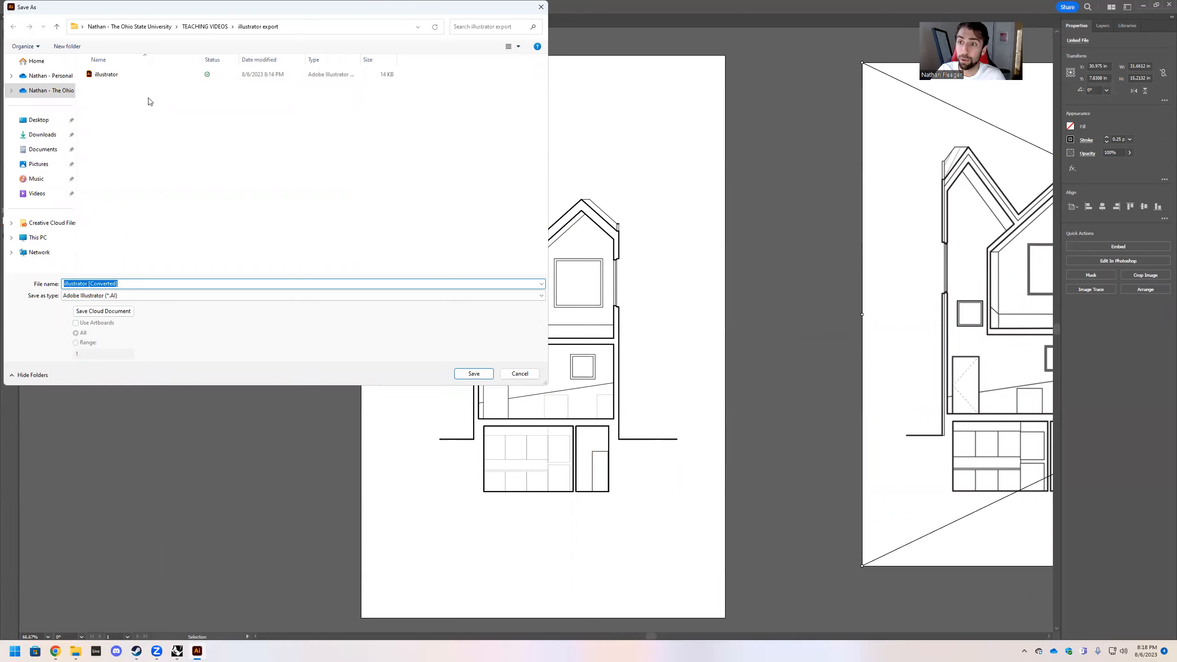
{"action": "left_click", "coordinate": [123, 79]}
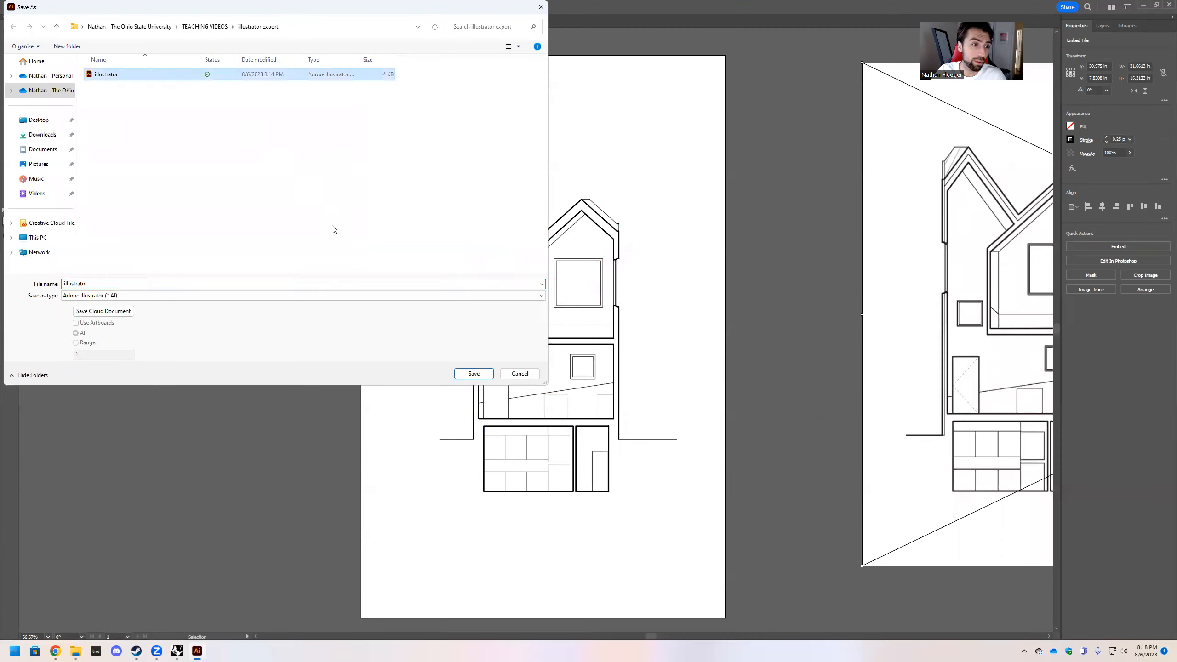
{"action": "left_click", "coordinate": [474, 374]}
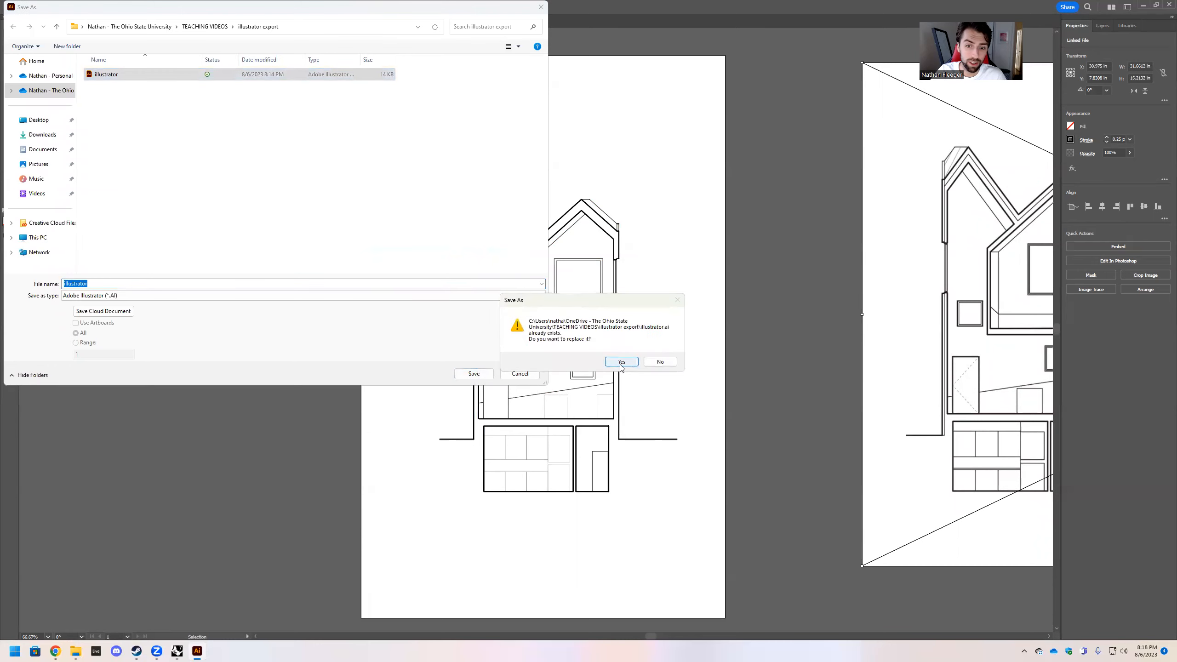
{"action": "left_click", "coordinate": [622, 362]}
{"action": "left_click", "coordinate": [629, 452]}
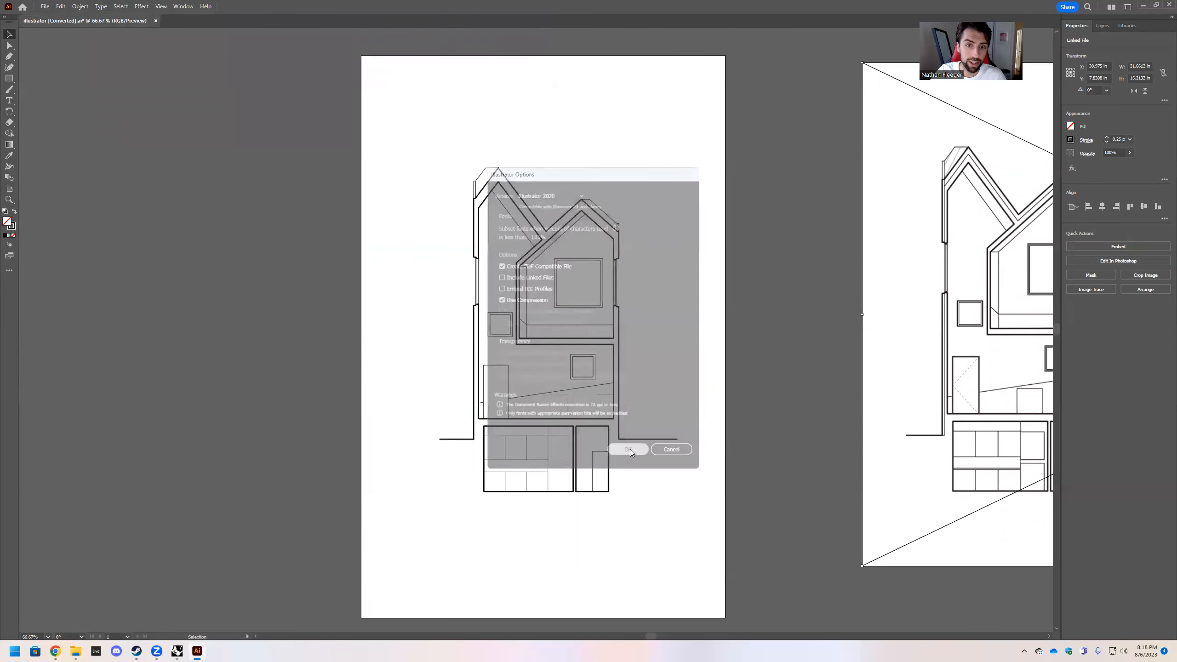
Step: Save the drawing on the computer as an Adobe PDF named illustrator, using the Illustrator Default preset
{"action": "left_click", "coordinate": [45, 8]}
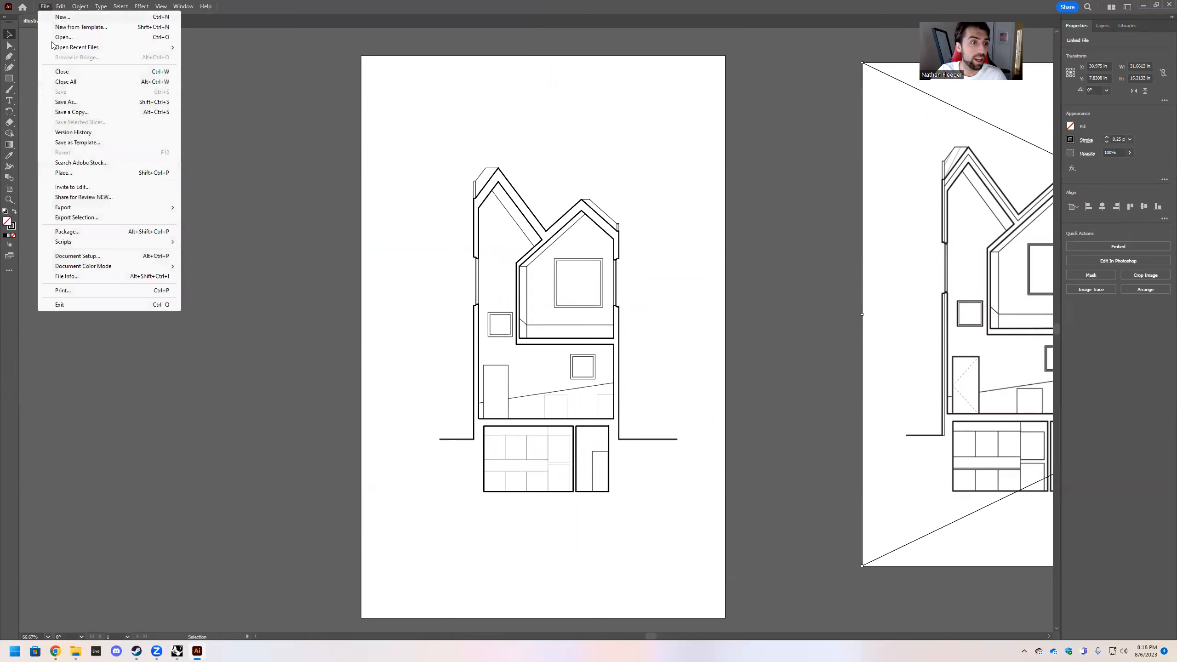
{"action": "left_click", "coordinate": [75, 103]}
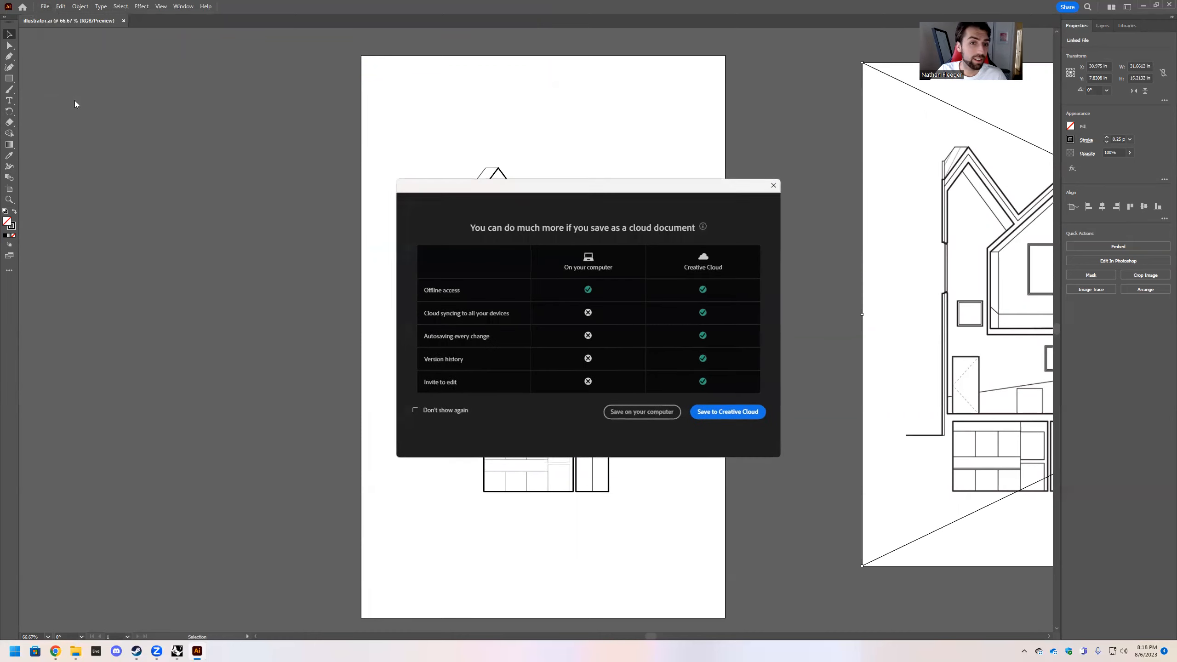
{"action": "left_click", "coordinate": [643, 412]}
{"action": "left_click", "coordinate": [123, 296]}
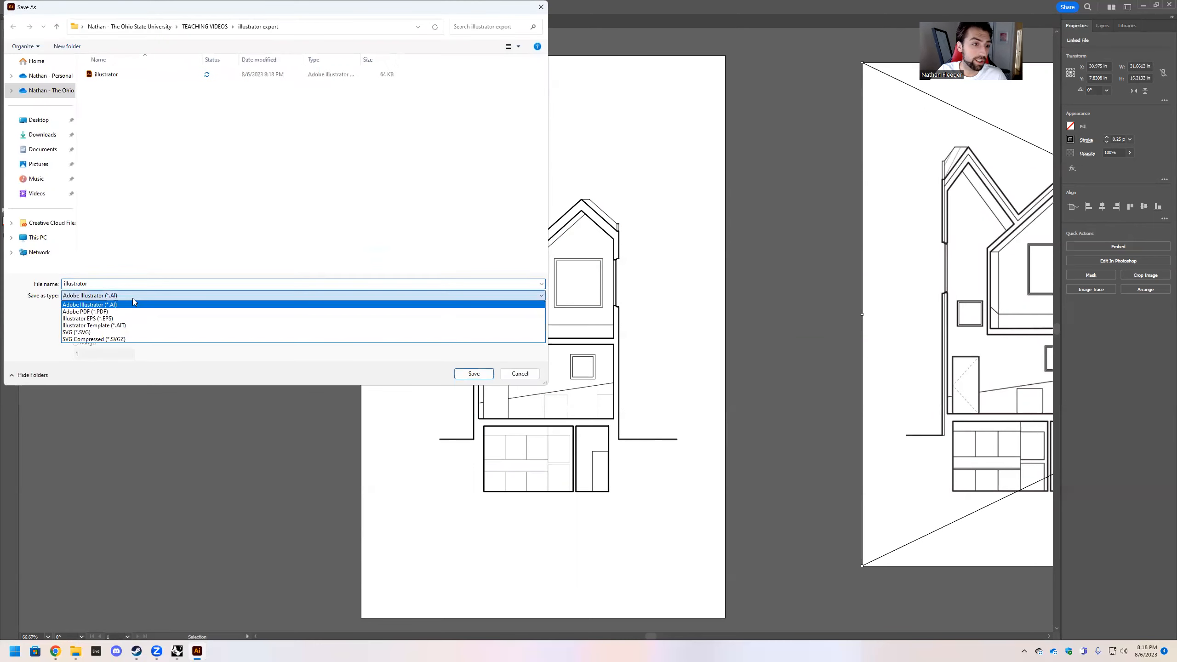
{"action": "left_click", "coordinate": [114, 312]}
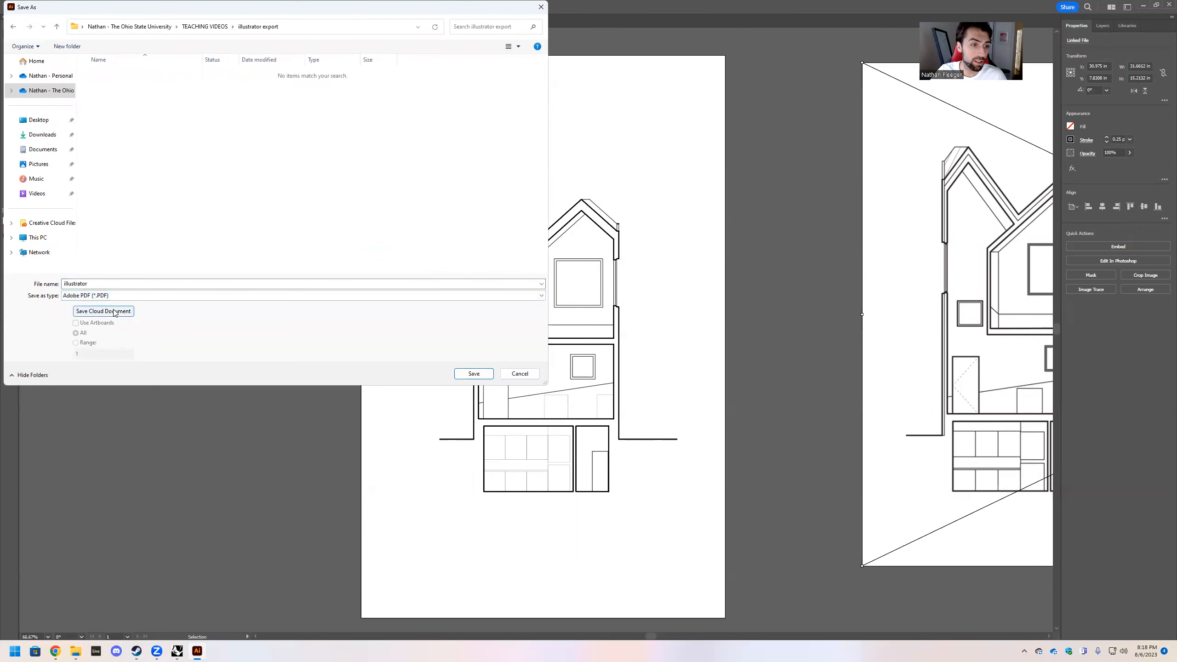
{"action": "left_click", "coordinate": [473, 374]}
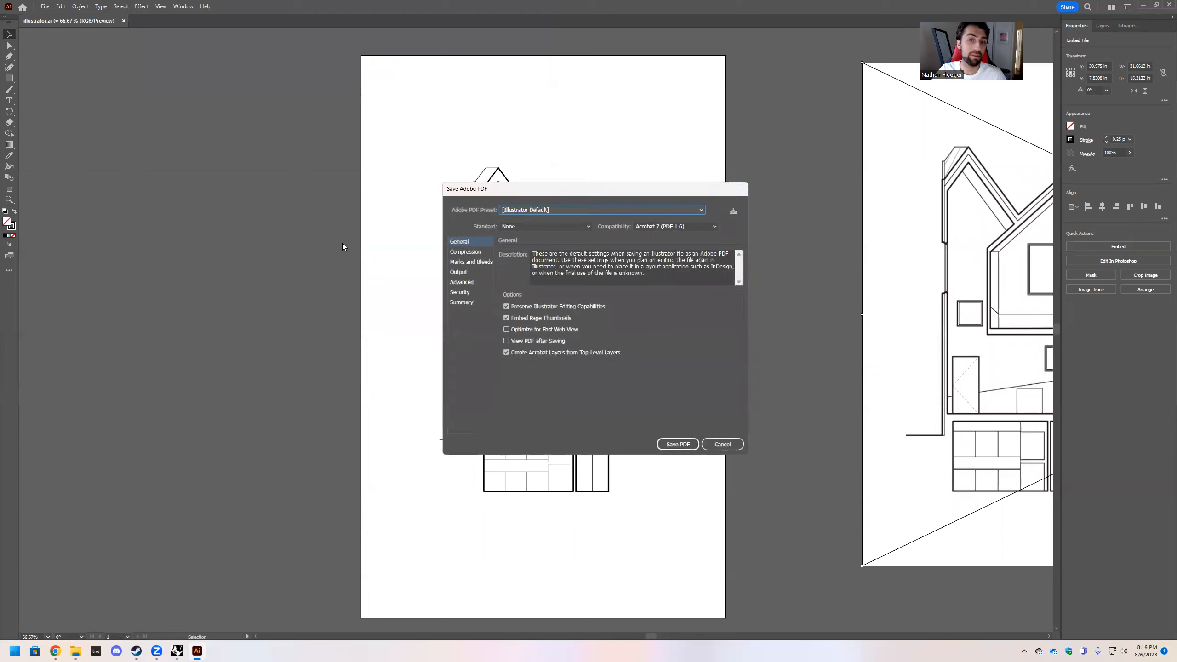
{"action": "left_click", "coordinate": [685, 443]}
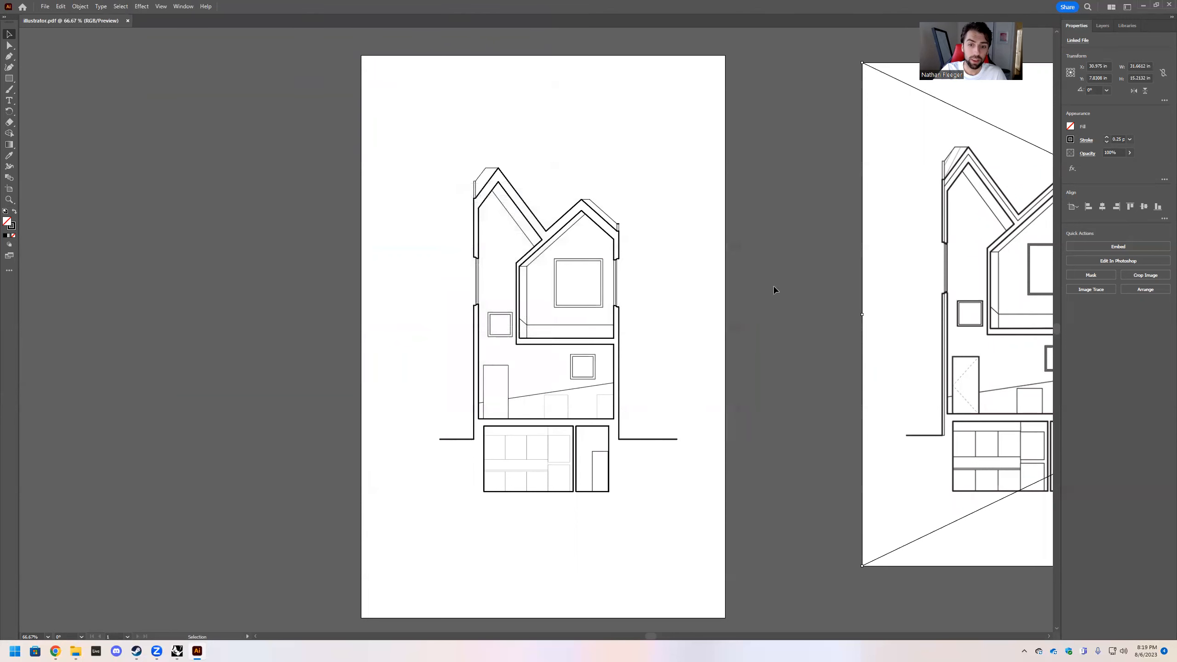